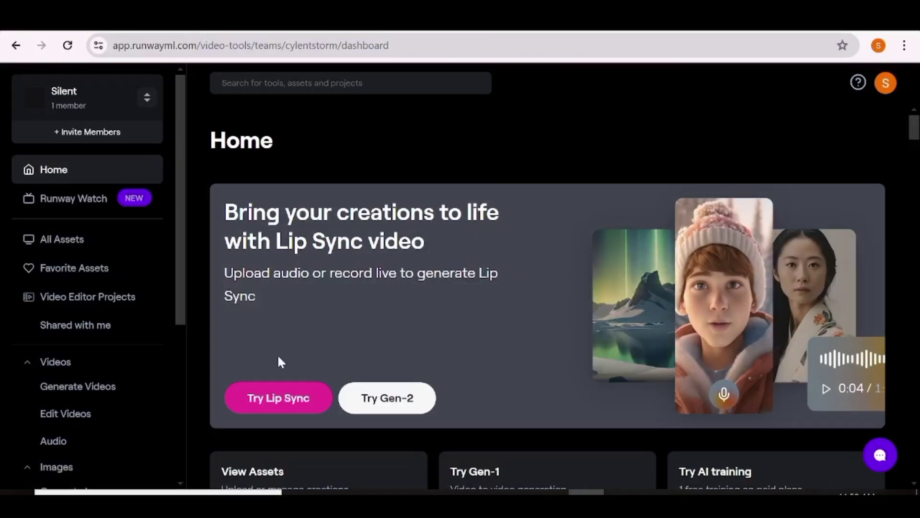
Step: Open the Lip Sync tool and browse its available voices and voice categories
click(265, 401)
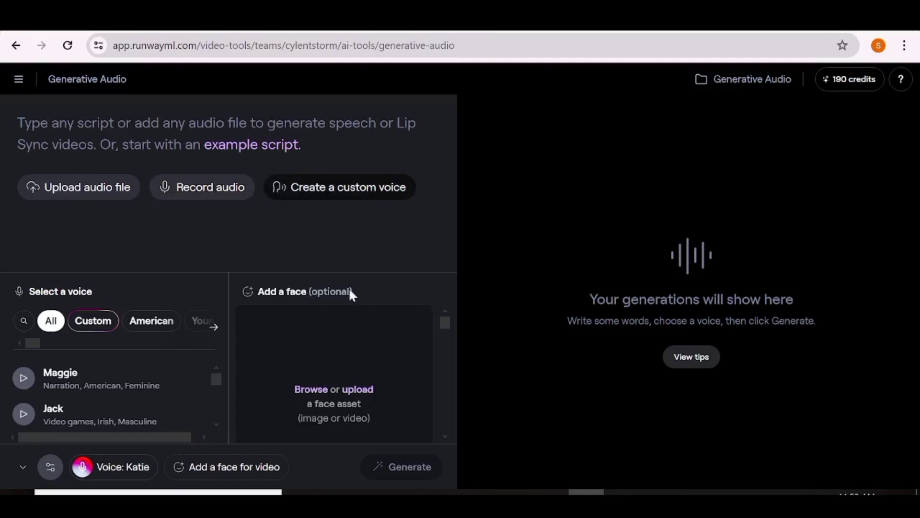
scroll(168, 331, right, 3)
scroll(108, 397, down, 3)
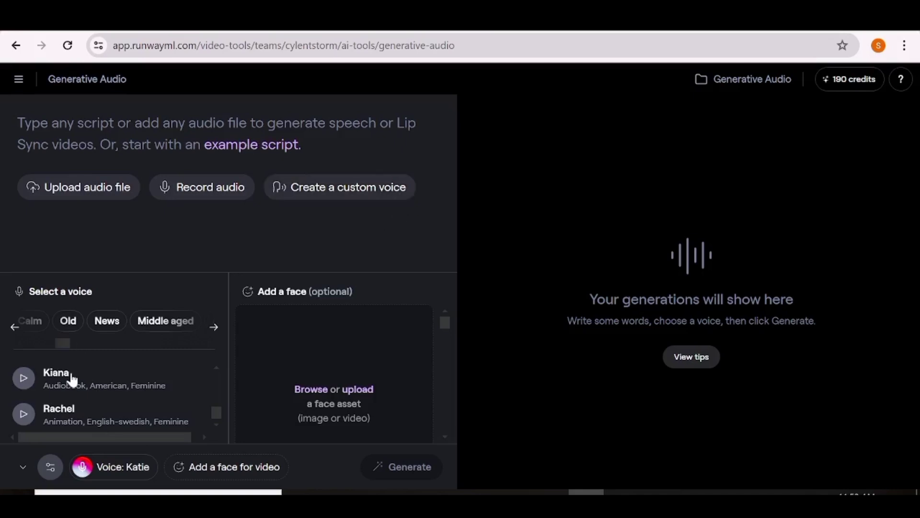
drag(216, 415, 216, 368)
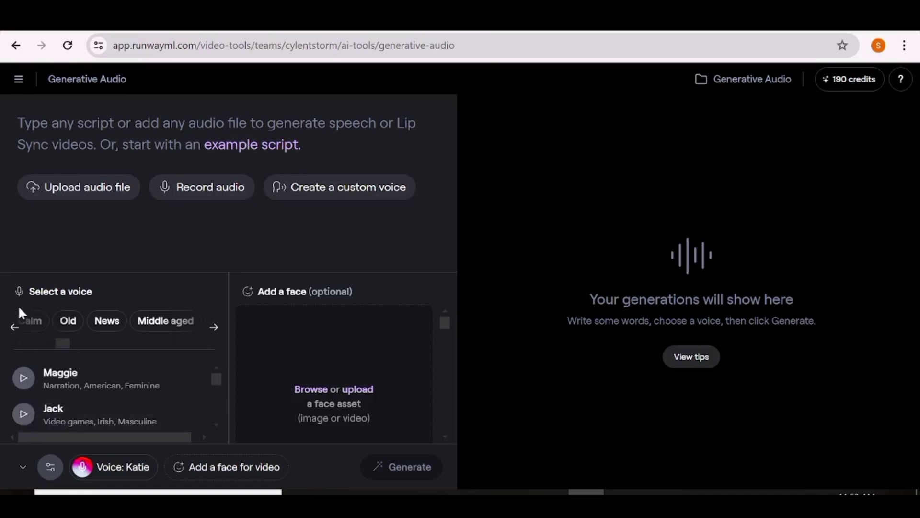
click(15, 327)
click(15, 327)
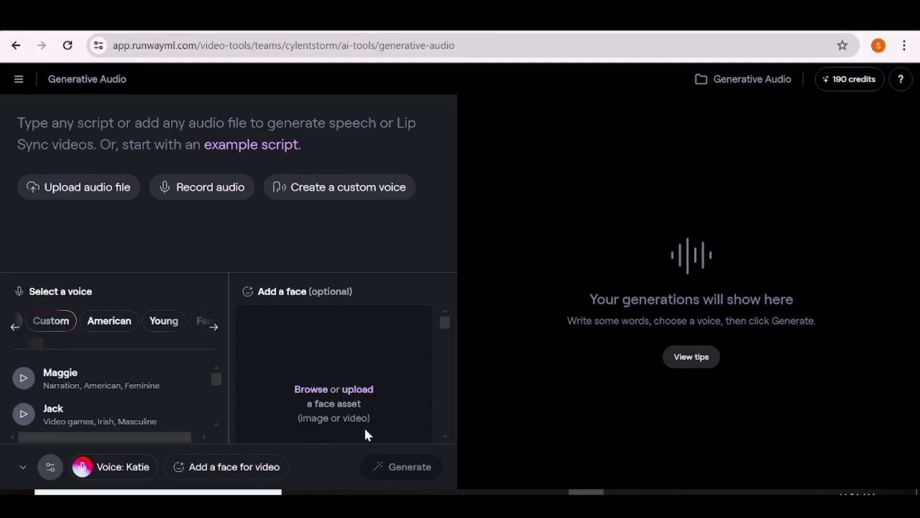
click(311, 390)
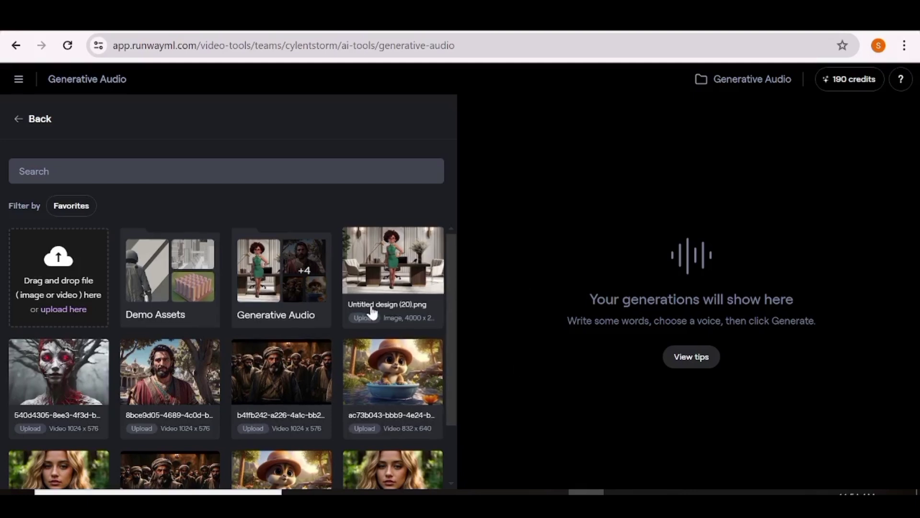
click(63, 308)
click(219, 186)
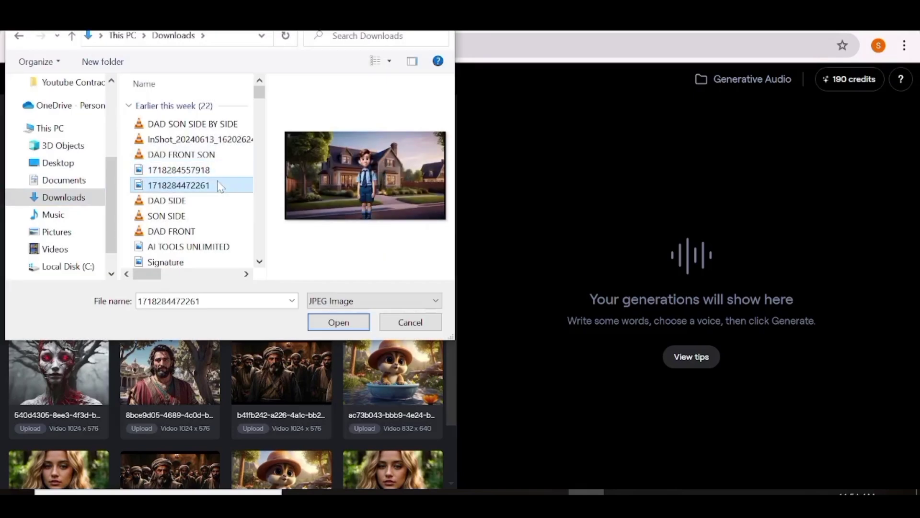
click(339, 322)
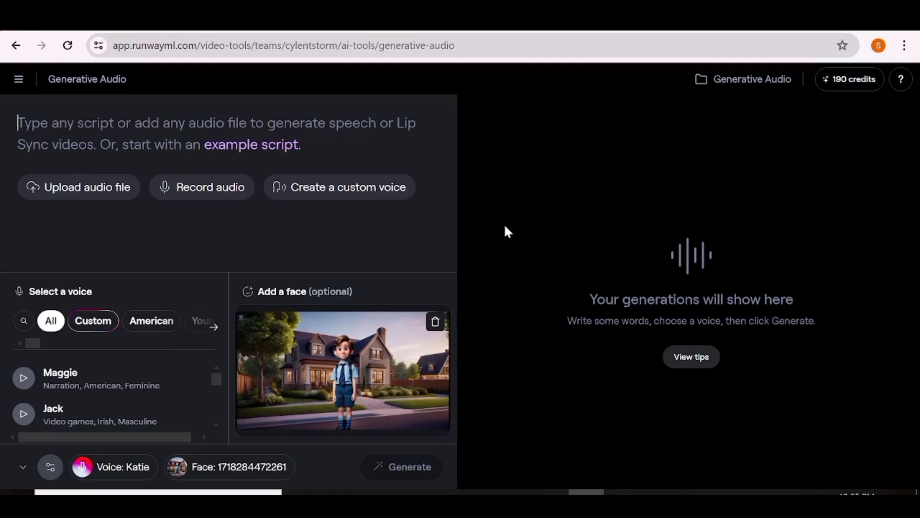
Step: Upload the SON audio file from Downloads as the speech for the boy's face
click(99, 193)
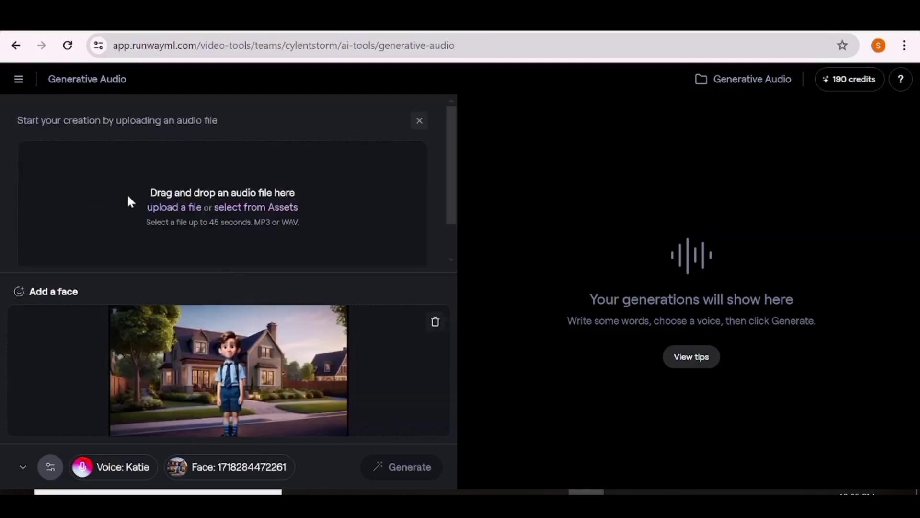
click(182, 210)
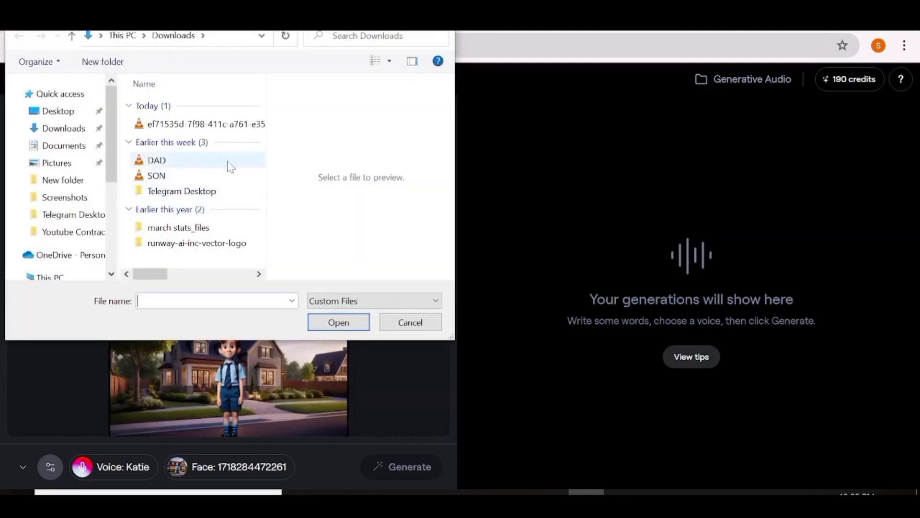
click(203, 177)
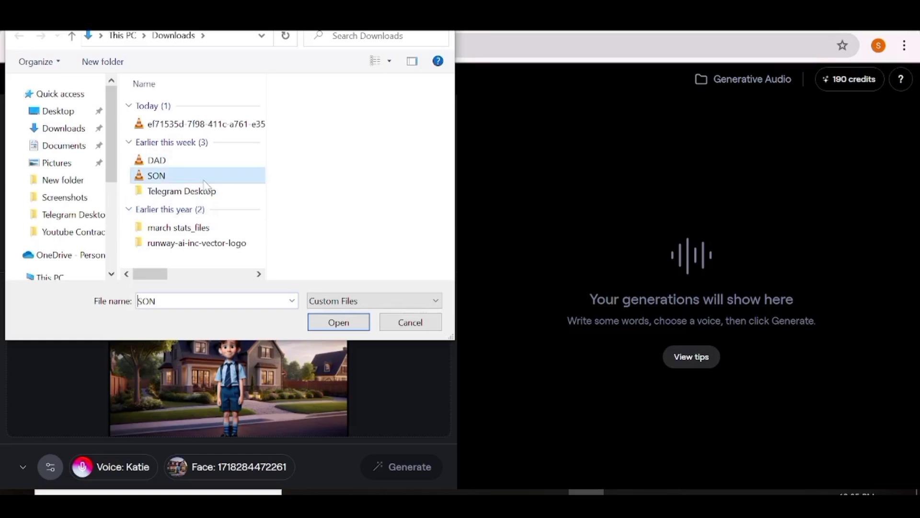
click(335, 323)
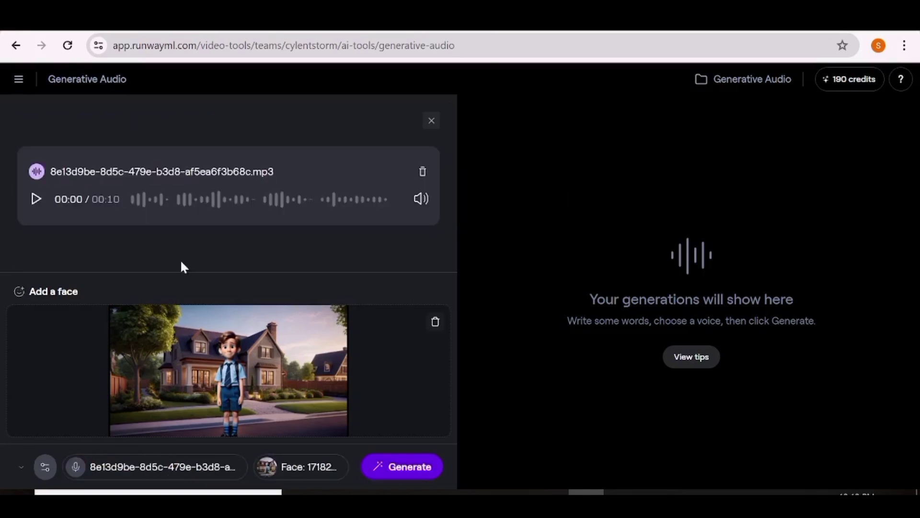
Step: Listen briefly to the uploaded audio and generate the lip sync video of the boy
click(37, 201)
click(36, 200)
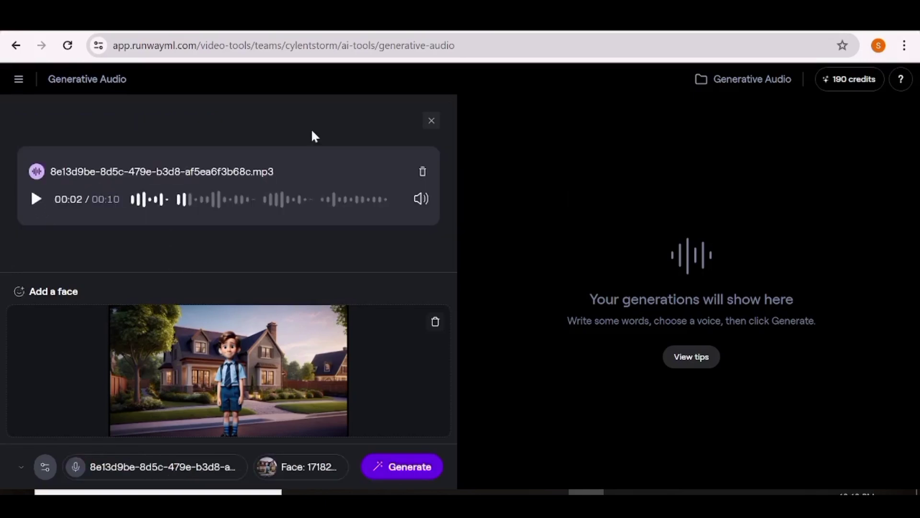
click(388, 468)
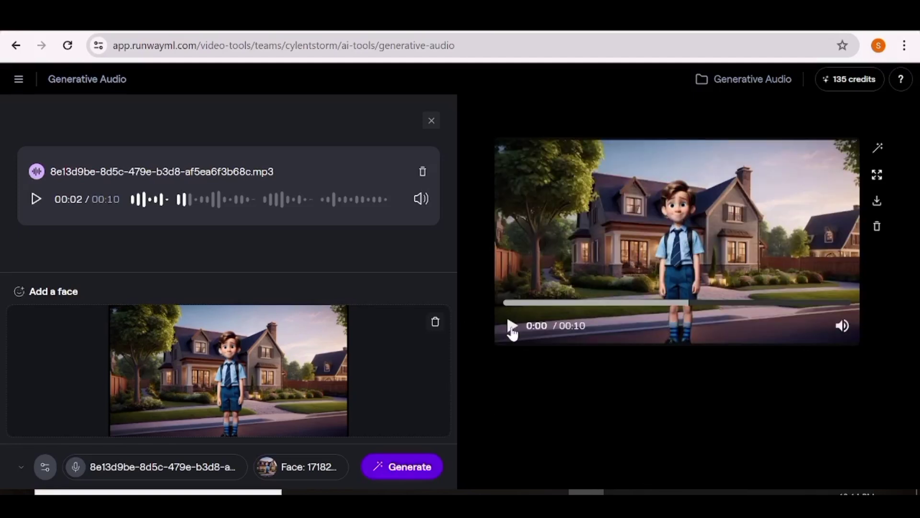
Step: Play back the generated lip sync video of the boy and download it
click(512, 327)
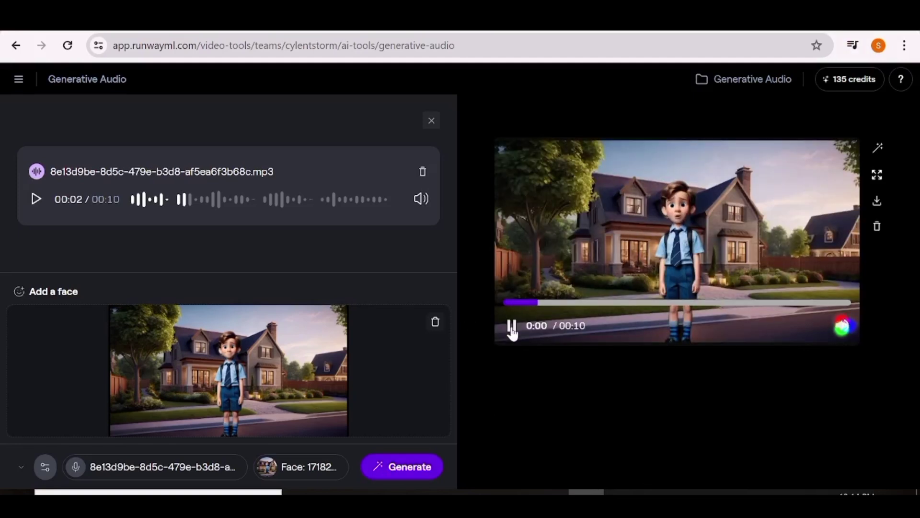
click(511, 331)
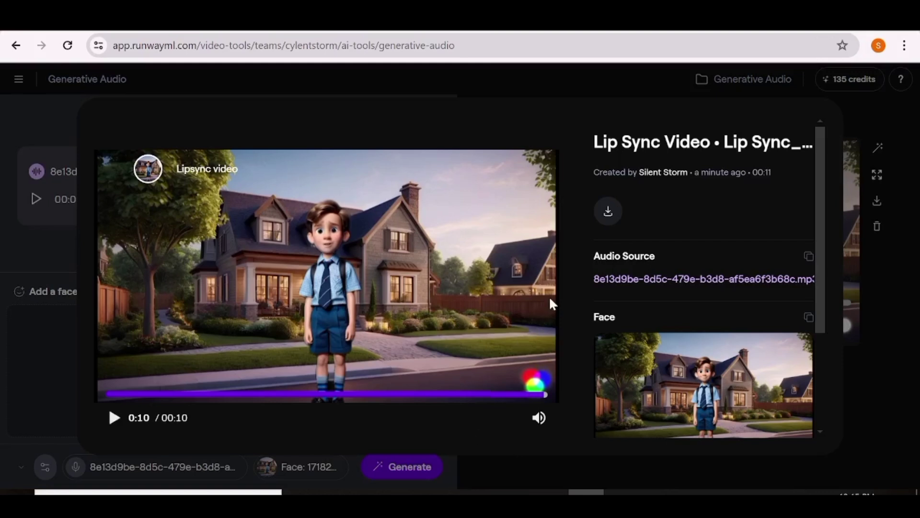
click(853, 396)
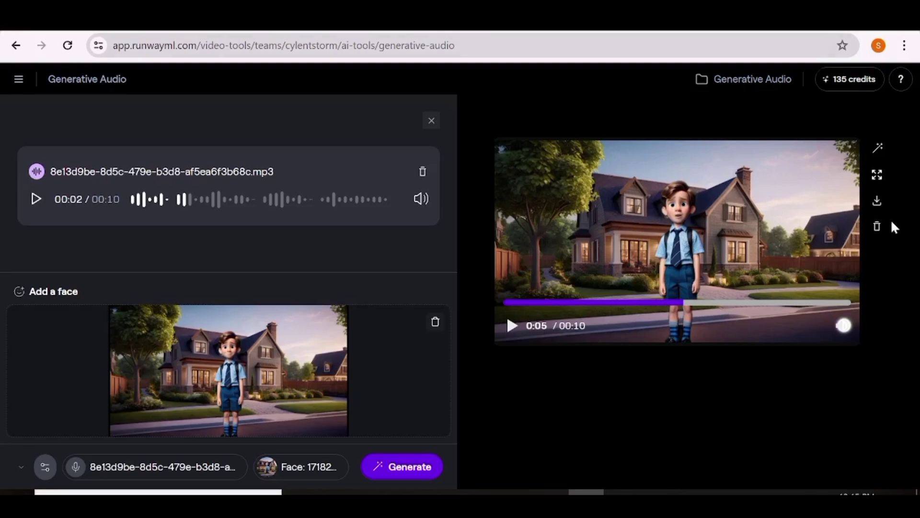
click(876, 201)
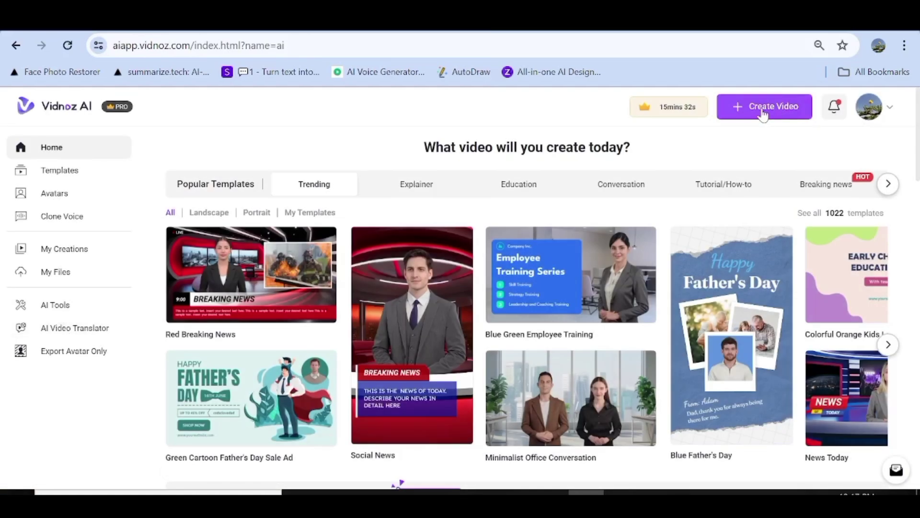
Step: In Vidnoz AI, create a new video from a blank canvas and dismiss the stock template list
click(781, 115)
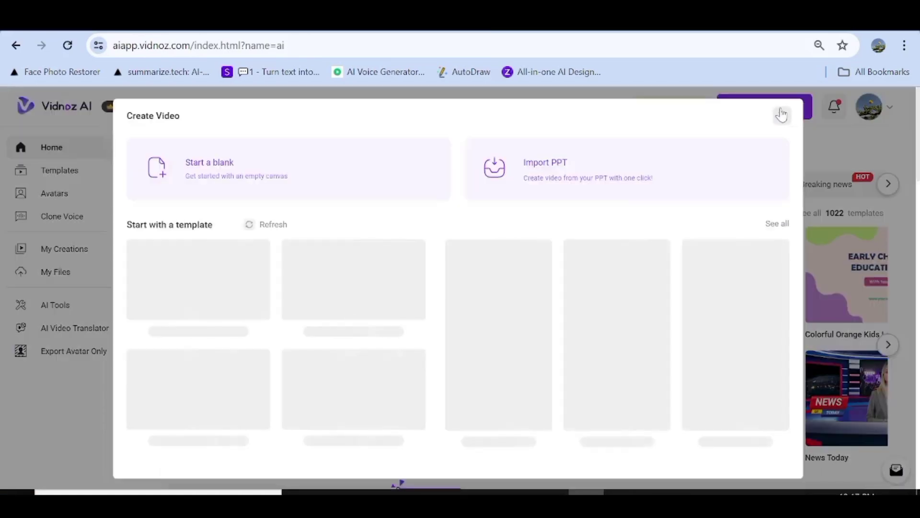
click(329, 166)
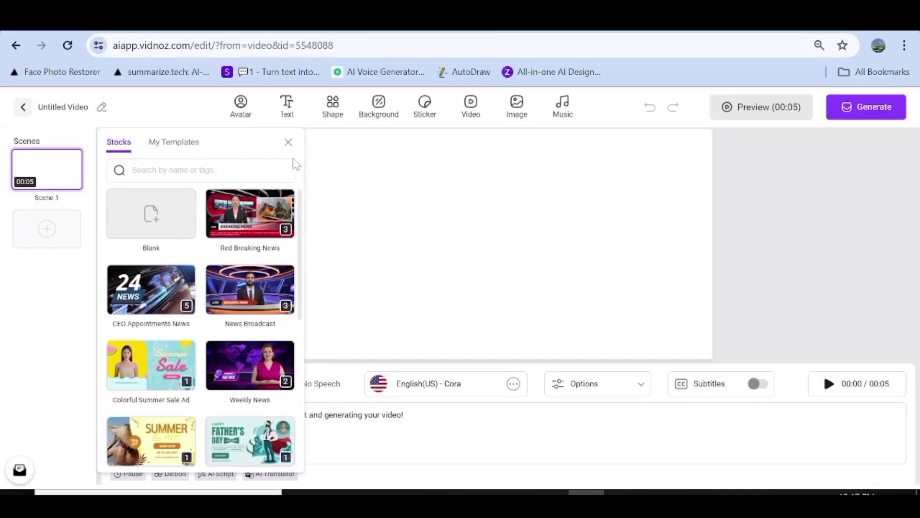
click(288, 142)
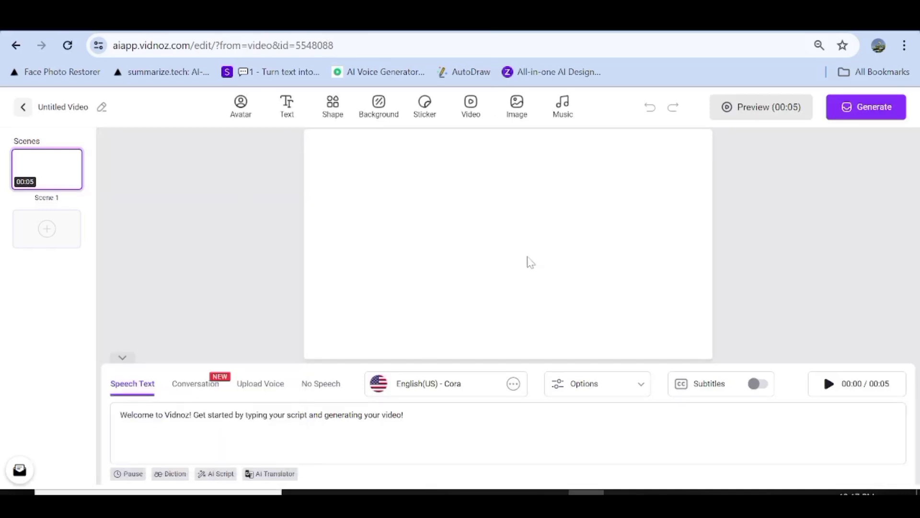
click(239, 110)
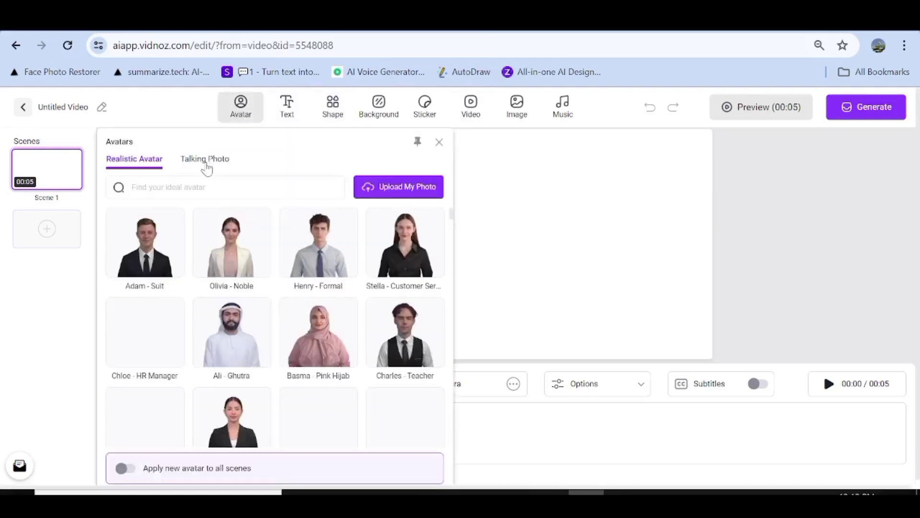
click(206, 165)
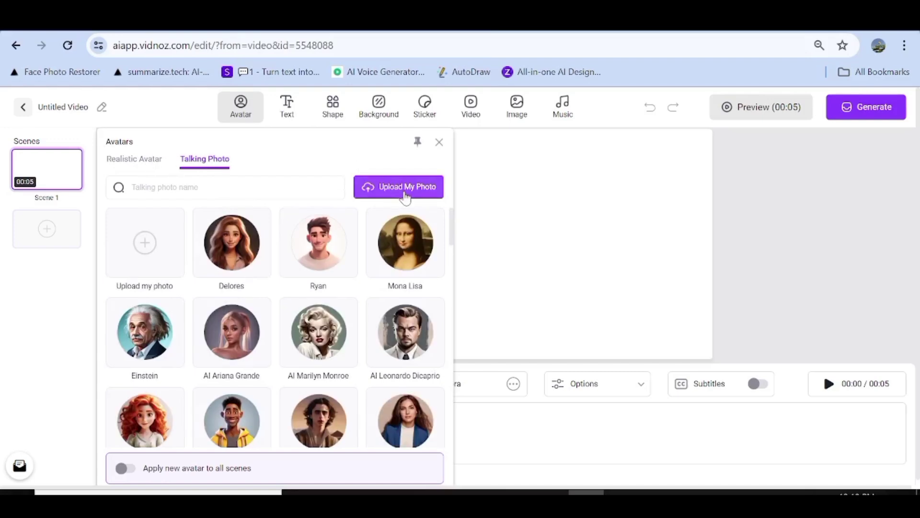
click(405, 189)
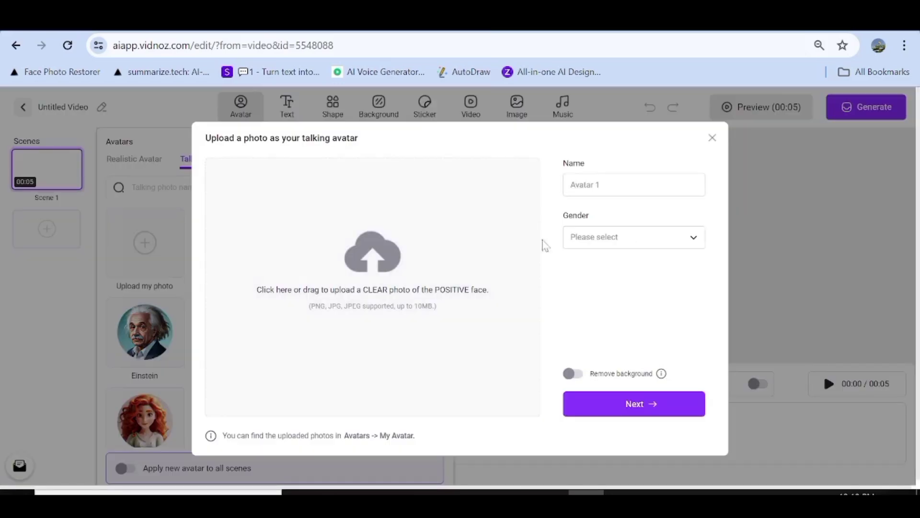
click(367, 257)
click(182, 124)
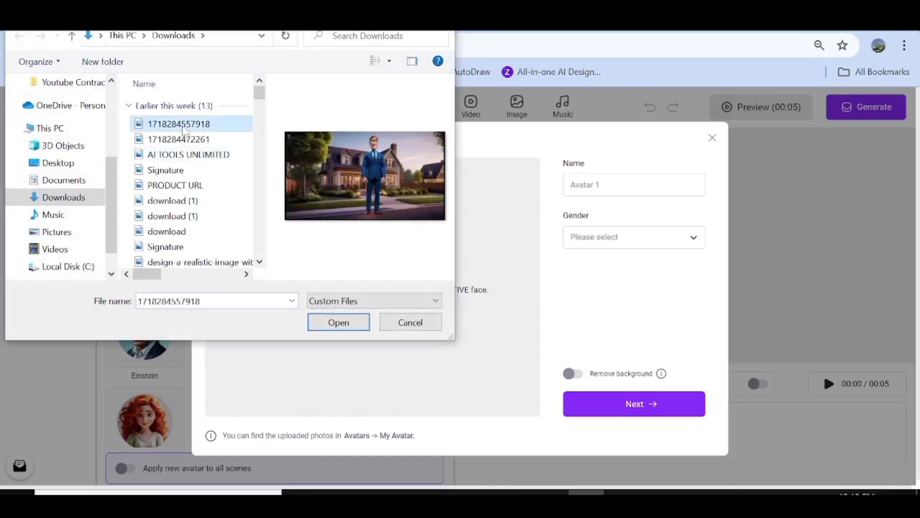
click(192, 139)
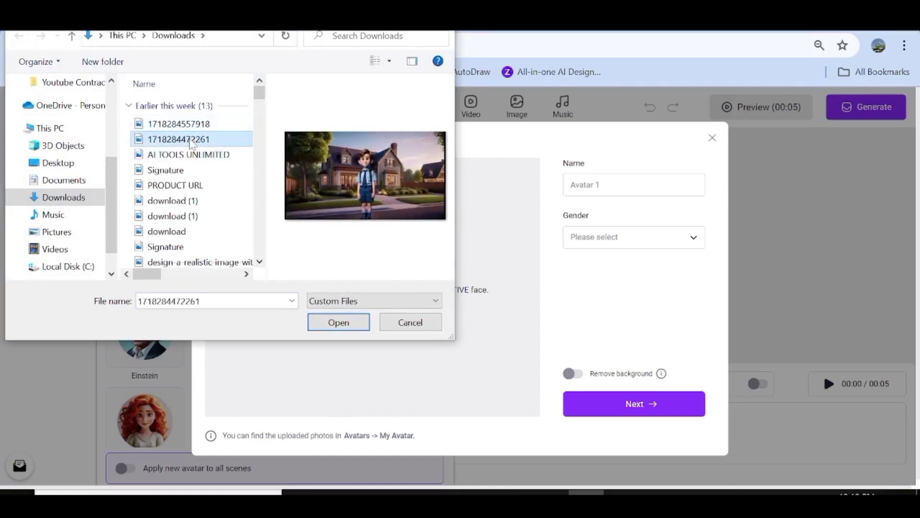
click(192, 125)
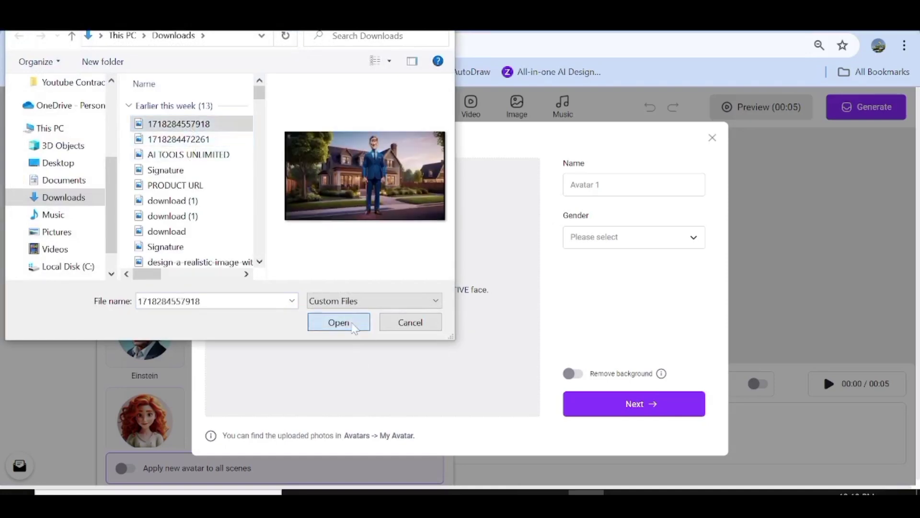
click(352, 323)
click(614, 405)
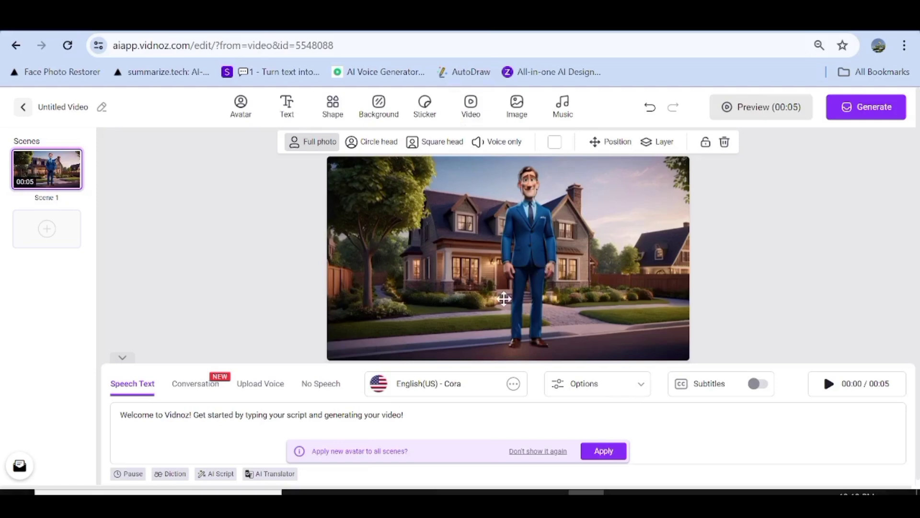
Step: Examine the default speech script and the voices offered for the avatar, leaving both as they are
click(404, 415)
drag(404, 414, 120, 415)
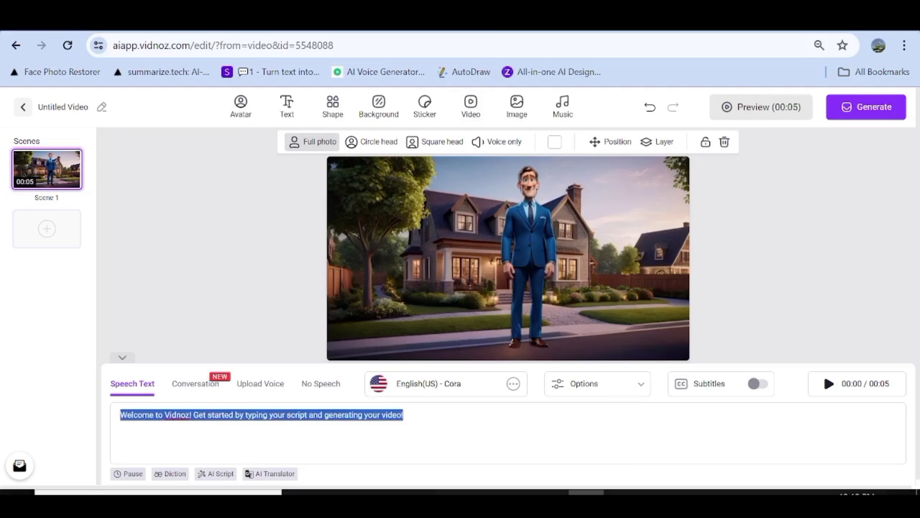
click(512, 385)
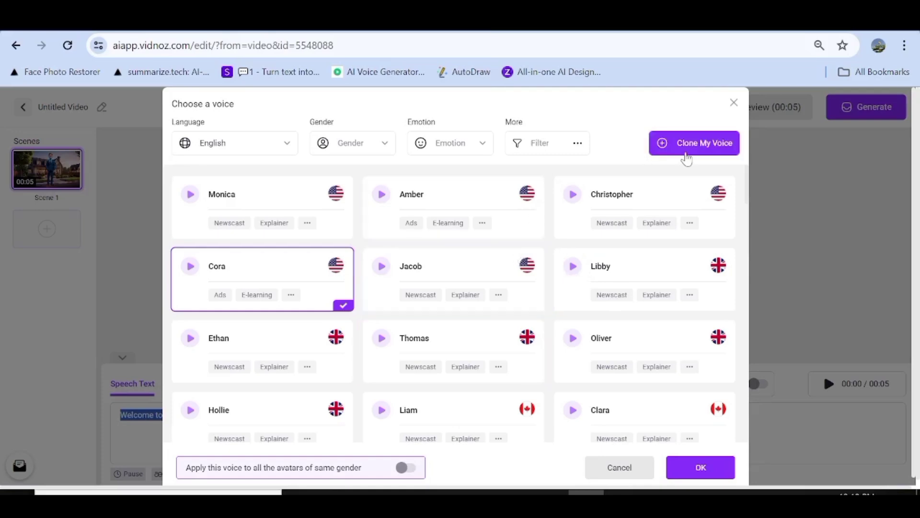
click(732, 103)
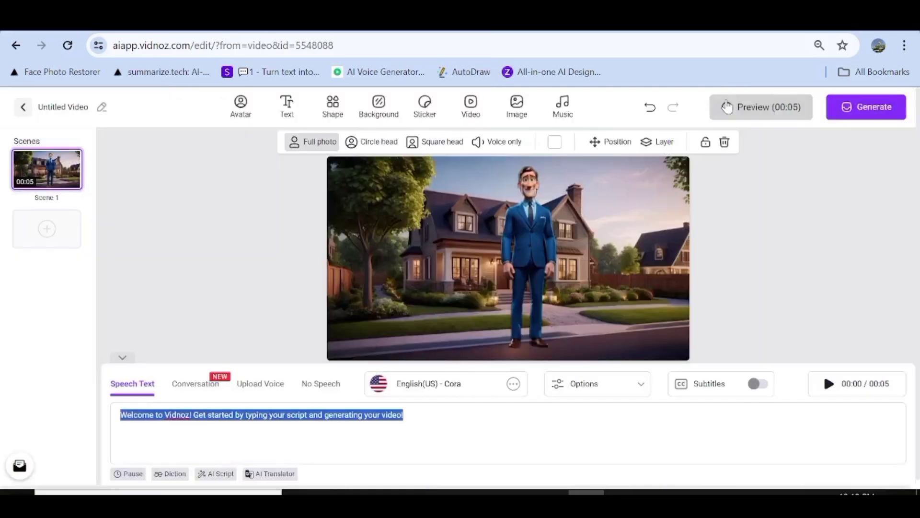
click(272, 327)
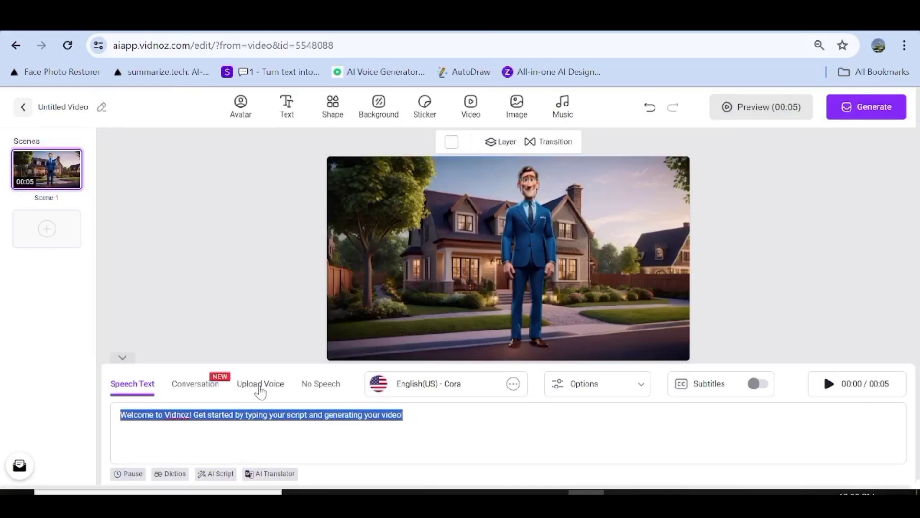
Step: Upload the DAD audio file from Downloads as the voice for Scene 1
click(260, 386)
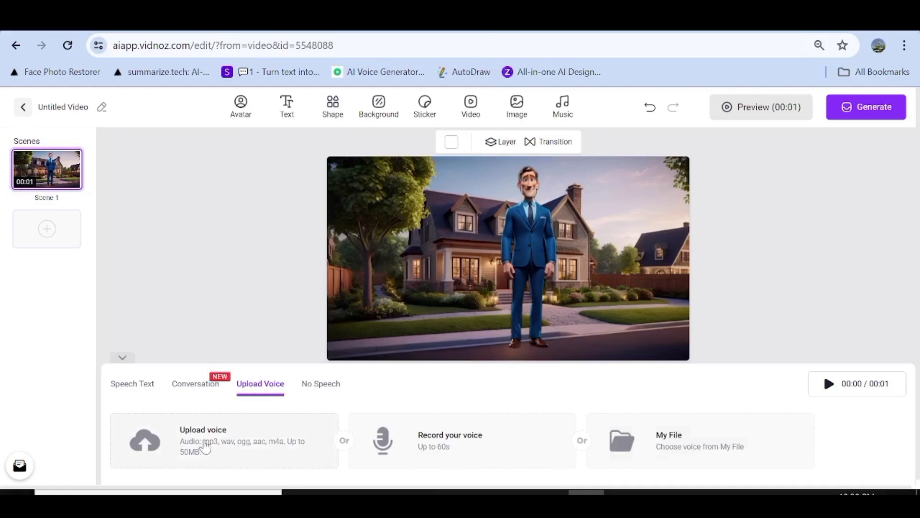
click(206, 445)
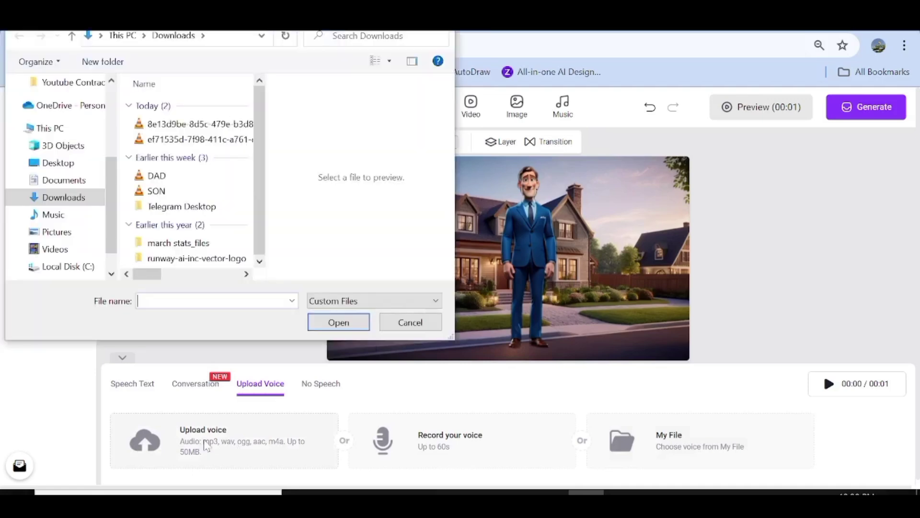
click(203, 176)
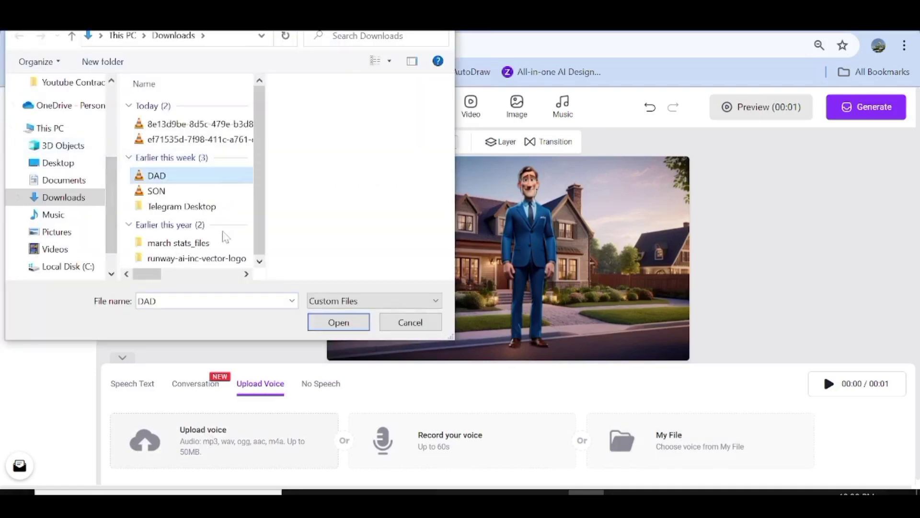
click(335, 323)
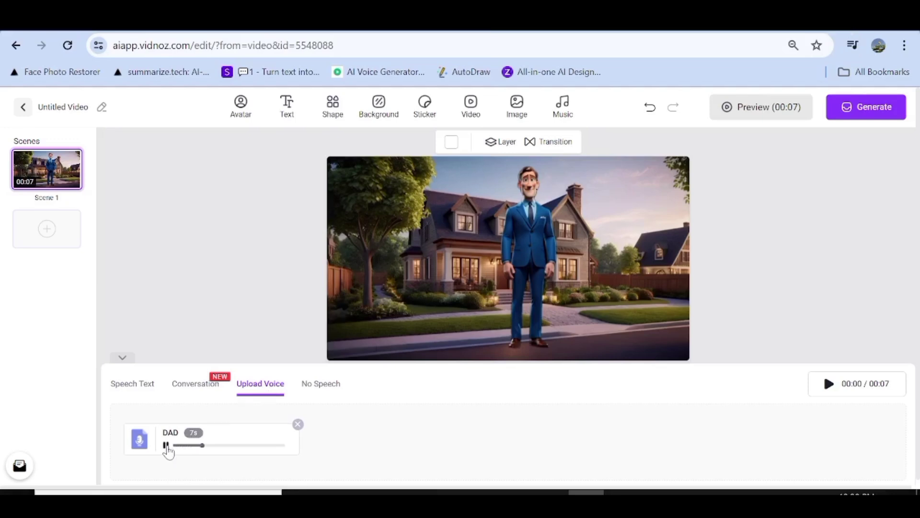
Step: Listen to the uploaded DAD audio and generate the talking video
click(166, 445)
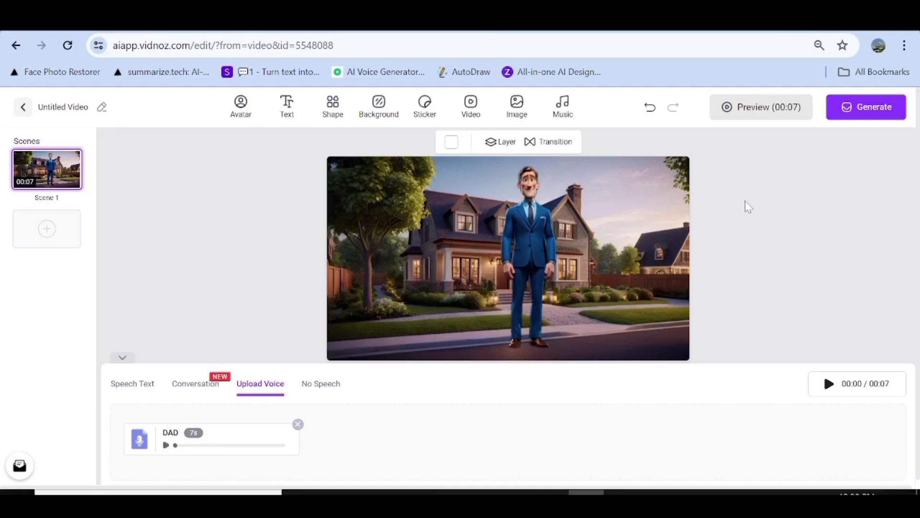
click(865, 108)
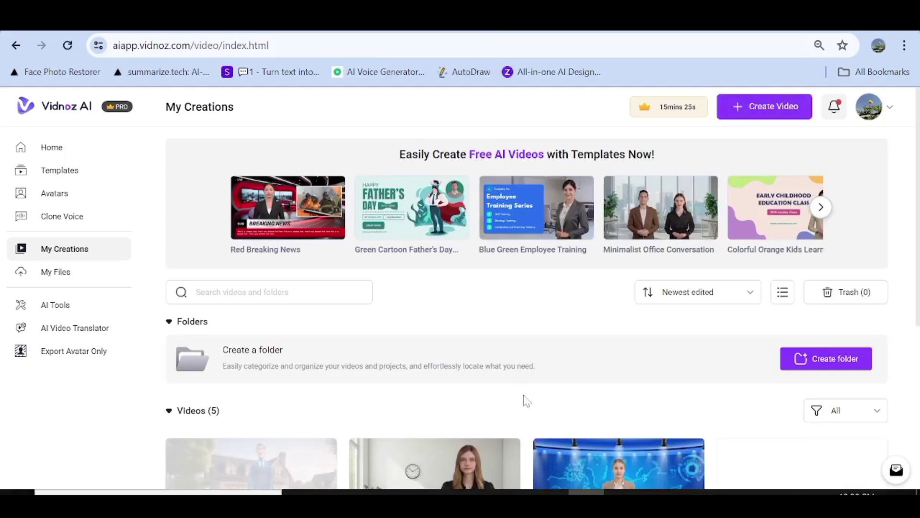
Step: Play the newly generated video of the dad in full screen and bring up its download resolution options
scroll(479, 393, down, 3)
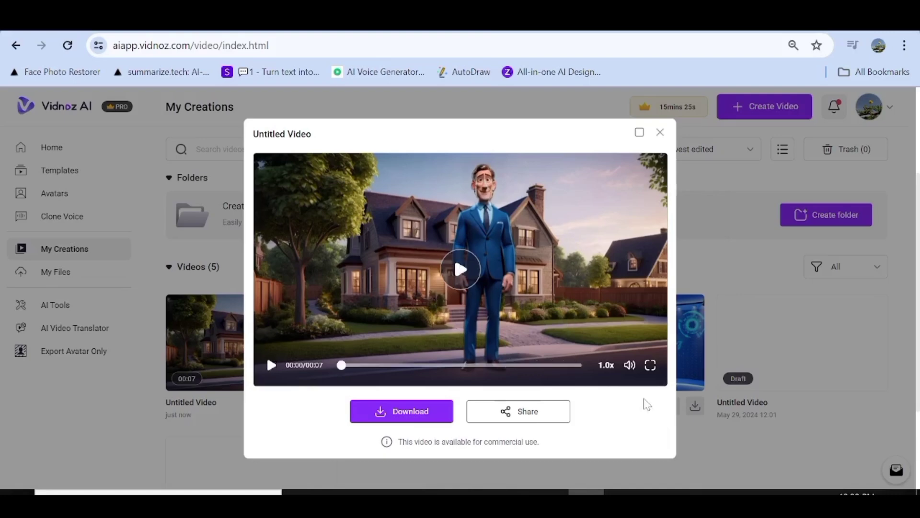
click(650, 365)
click(461, 263)
click(408, 419)
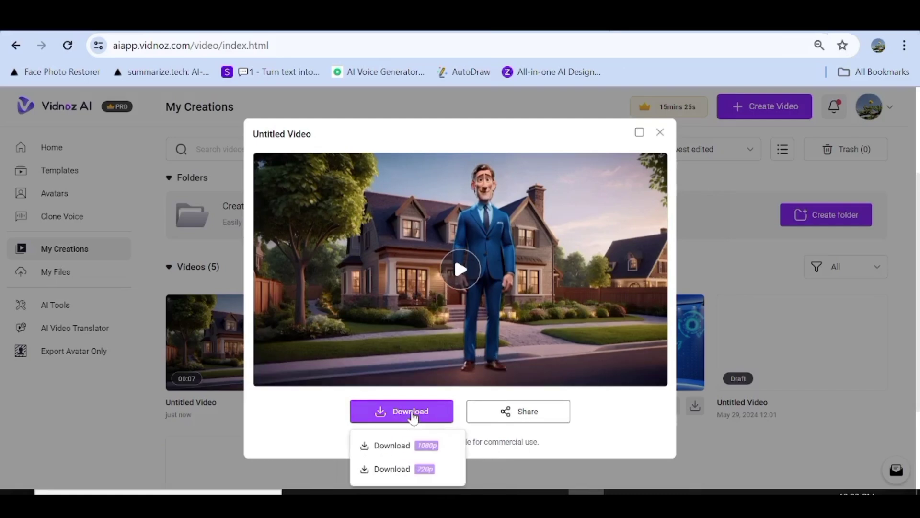
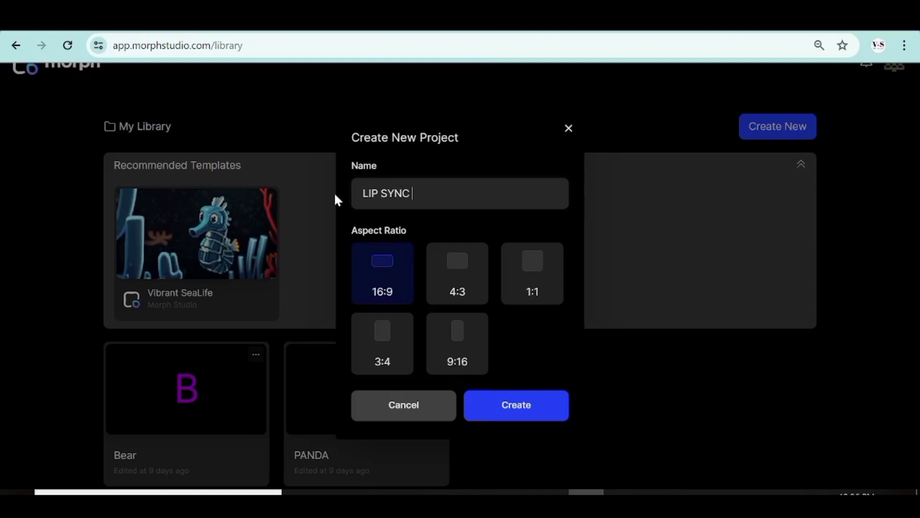
Step: In Morph Studio, create a new project named LIP SYNC 1 with a 16:9 aspect ratio
text(1)
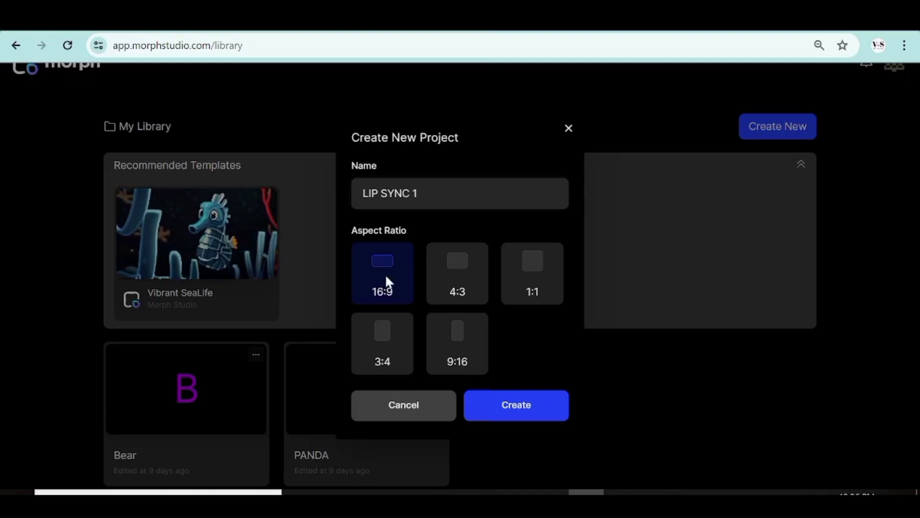
click(509, 405)
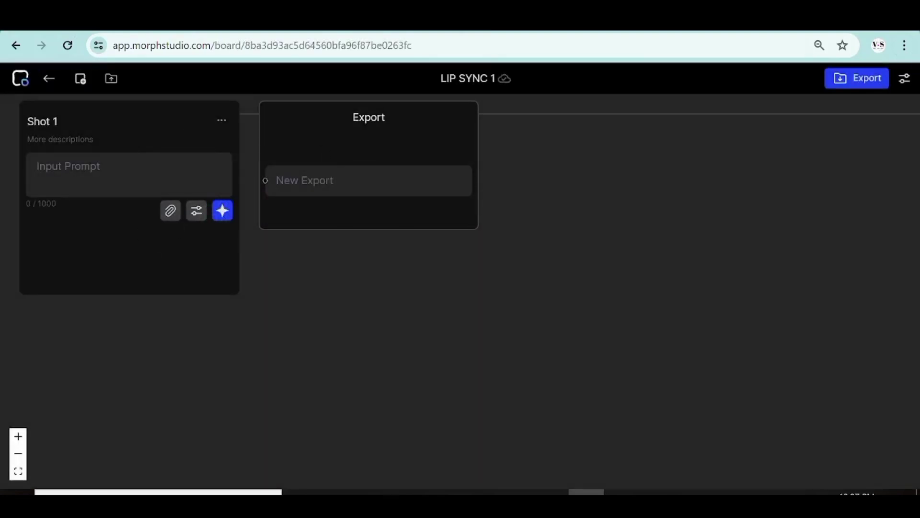
Step: Configure Shot 1 to use the Image-to-Video-Morph-0.1 model with a duration of 8s, keeping the default motion
click(195, 215)
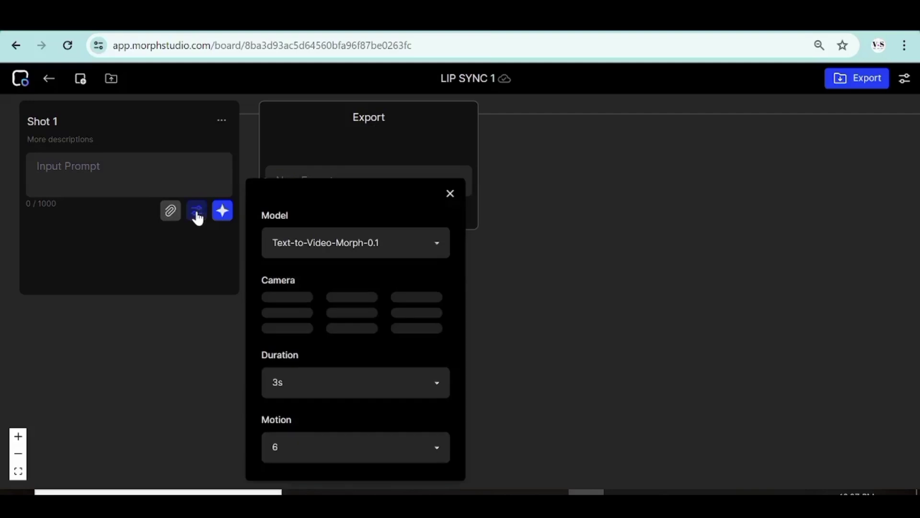
click(434, 248)
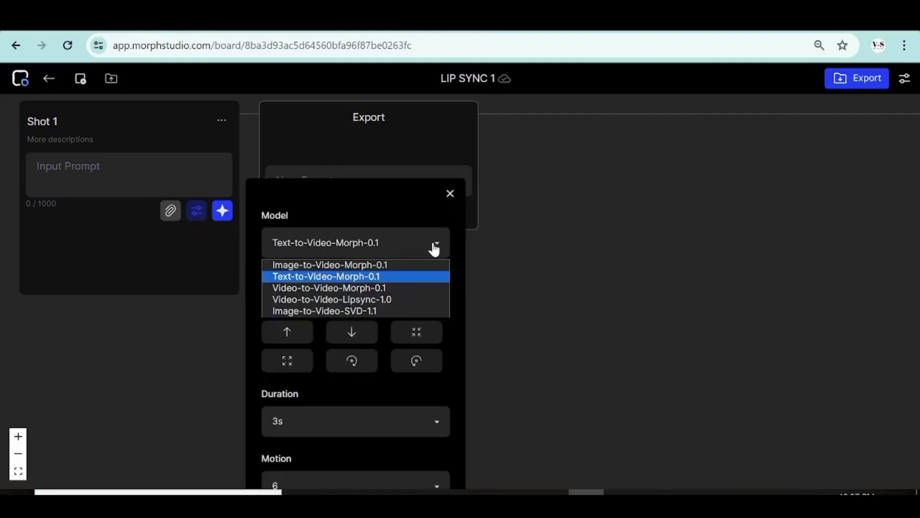
click(337, 266)
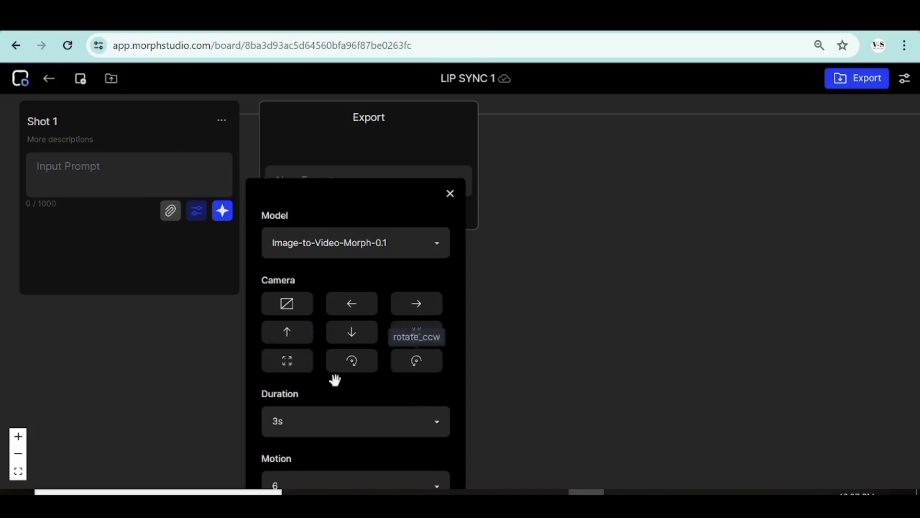
scroll(424, 300, down, 1)
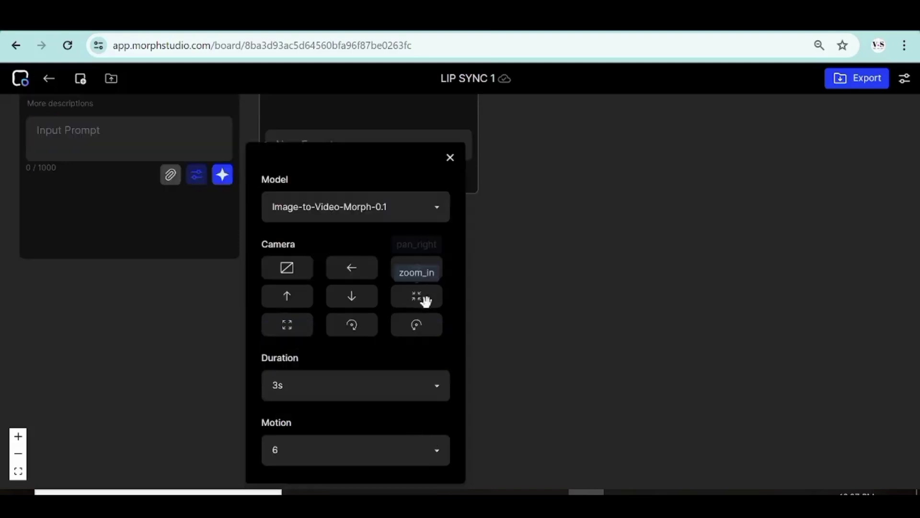
scroll(424, 300, down, 1)
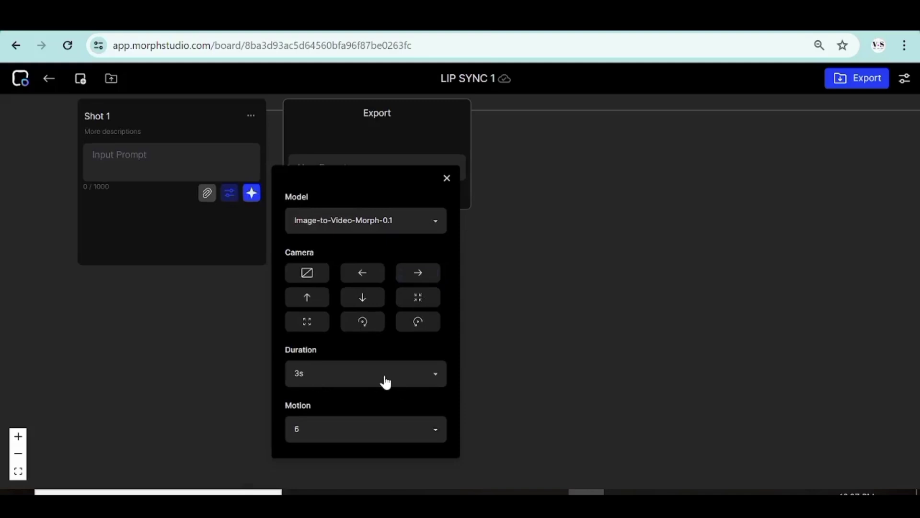
click(436, 379)
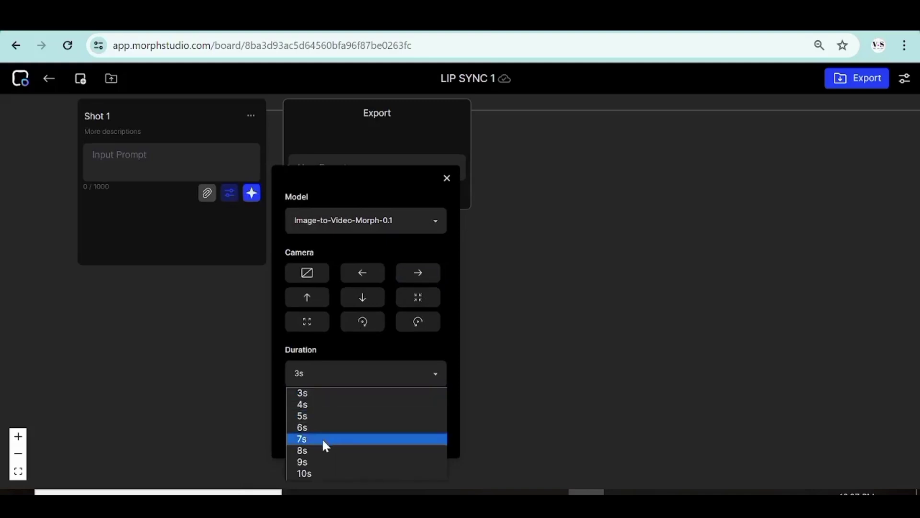
click(316, 451)
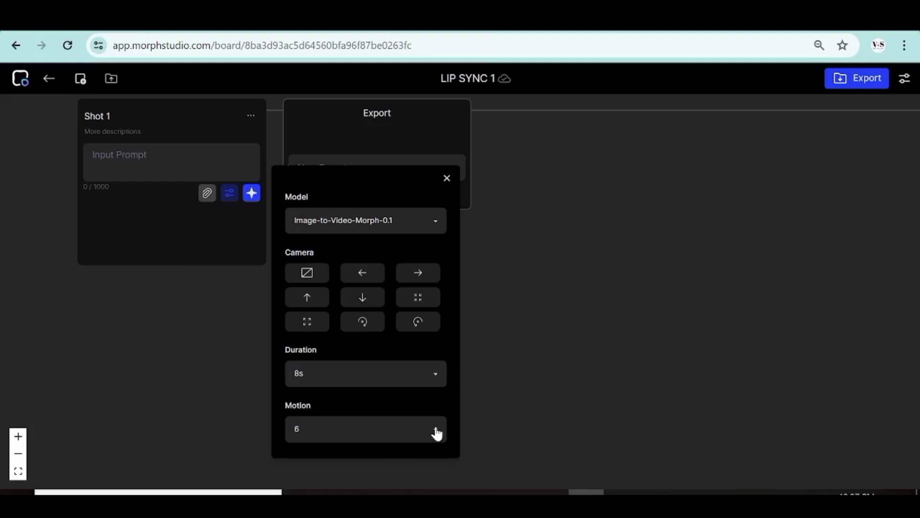
click(436, 430)
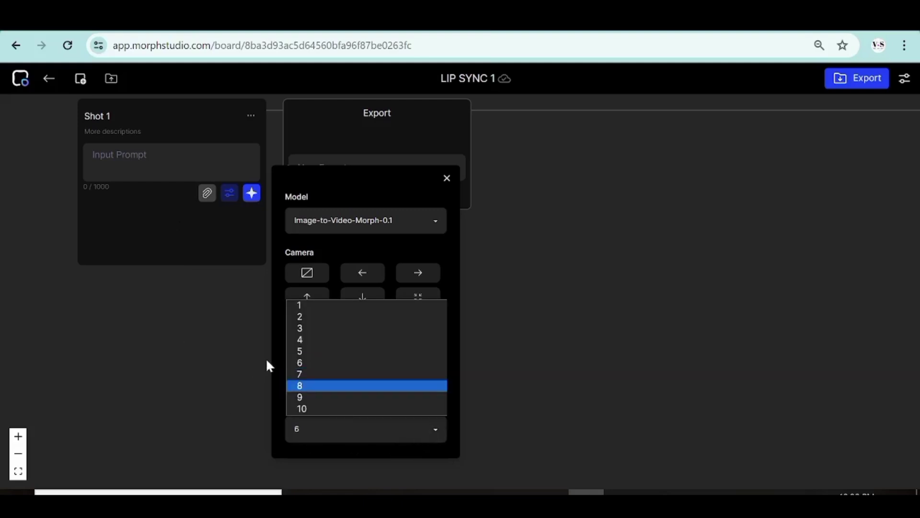
click(445, 182)
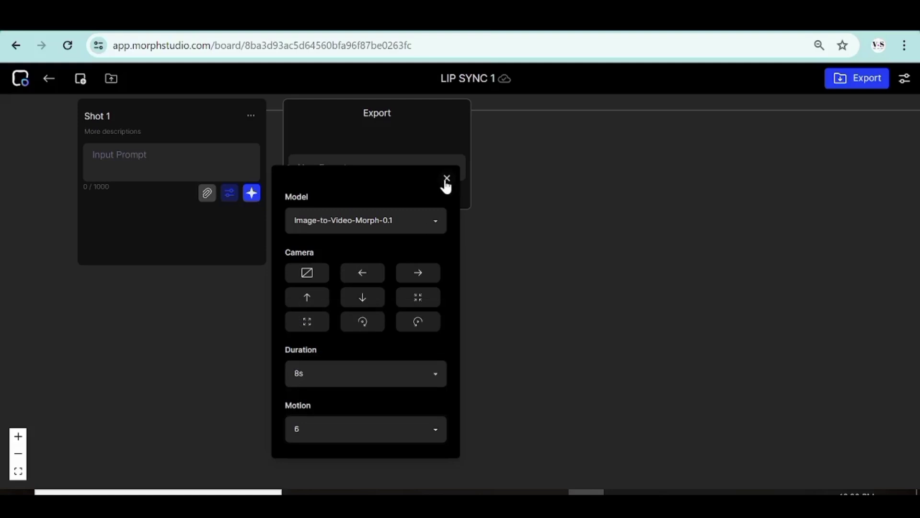
click(446, 179)
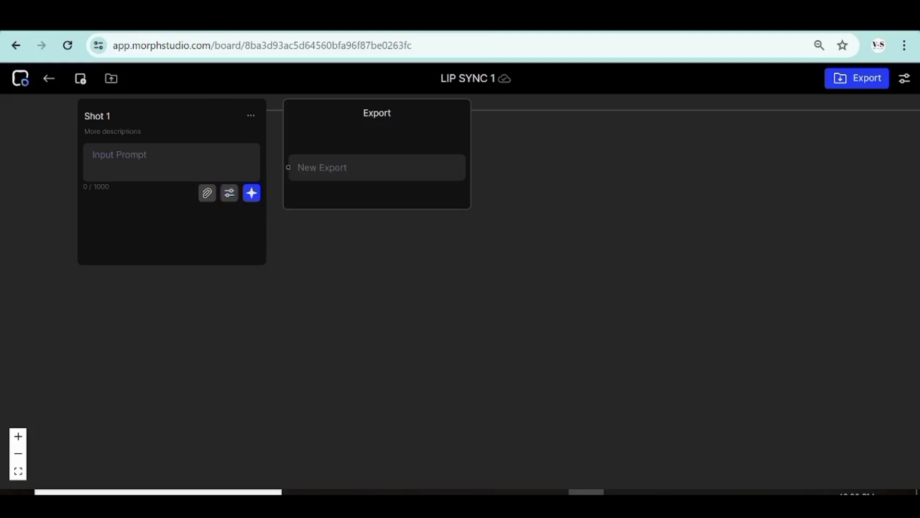
click(206, 194)
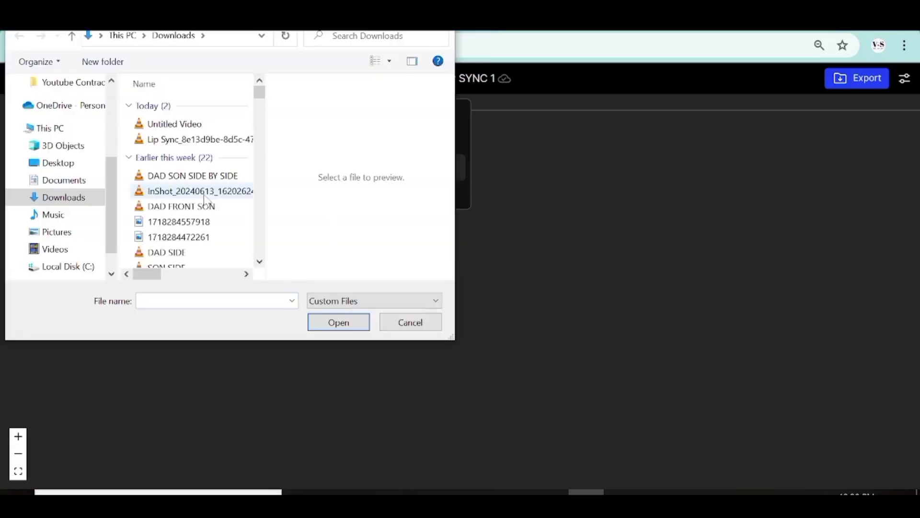
click(205, 238)
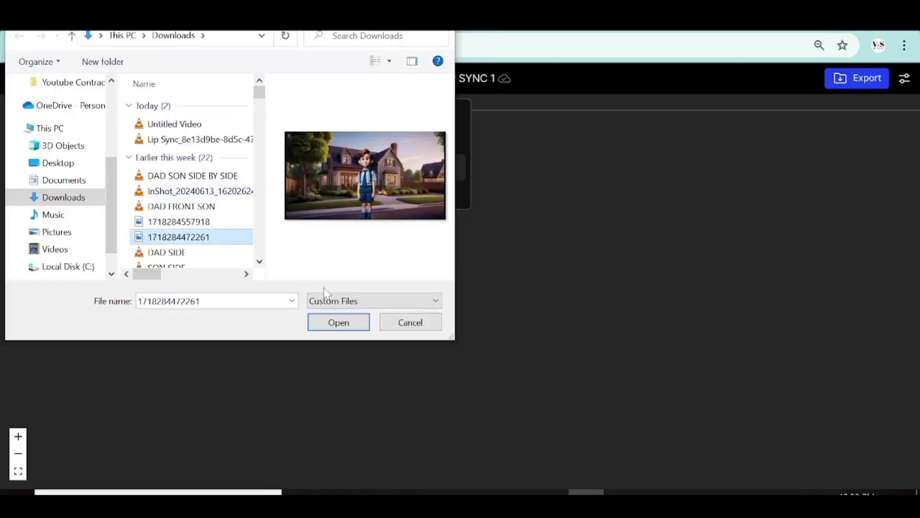
click(331, 323)
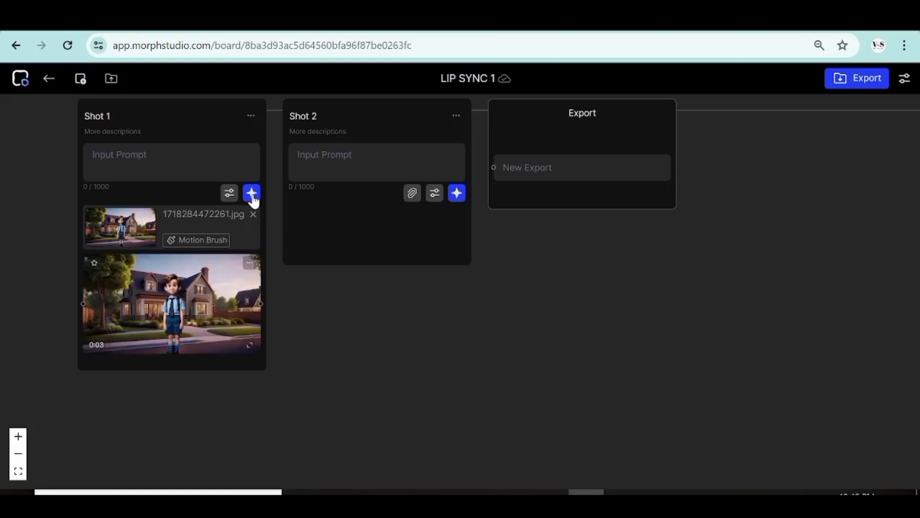
Step: Lip sync Shot 1's generated video with the uploaded SON audio file from Downloads, previewing it before processing
click(168, 329)
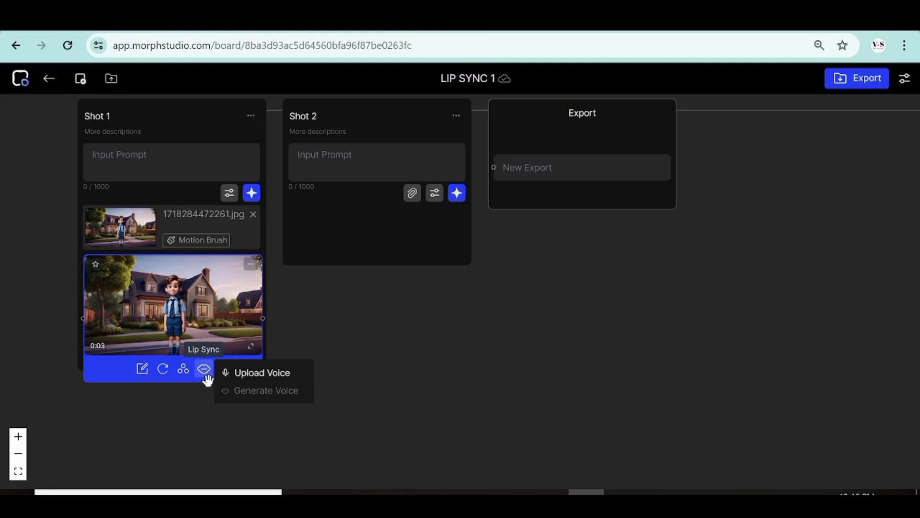
mouse_move(209, 379)
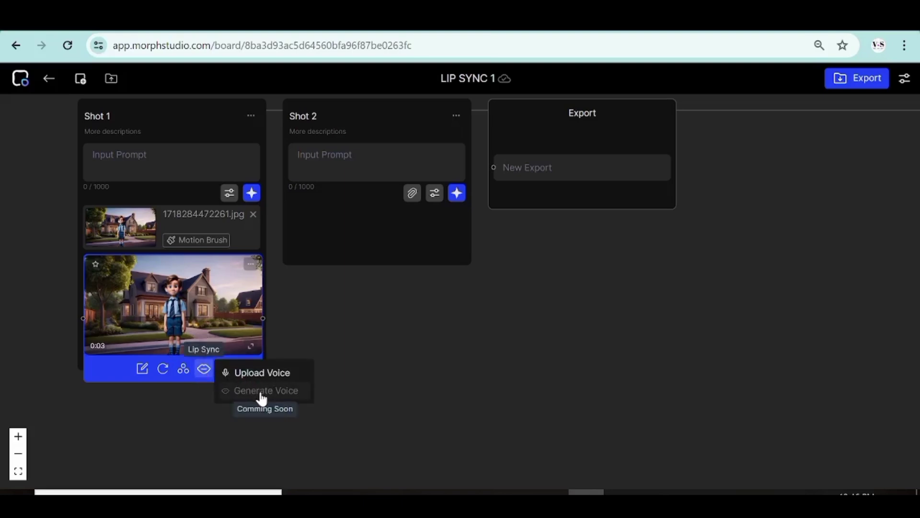
click(262, 372)
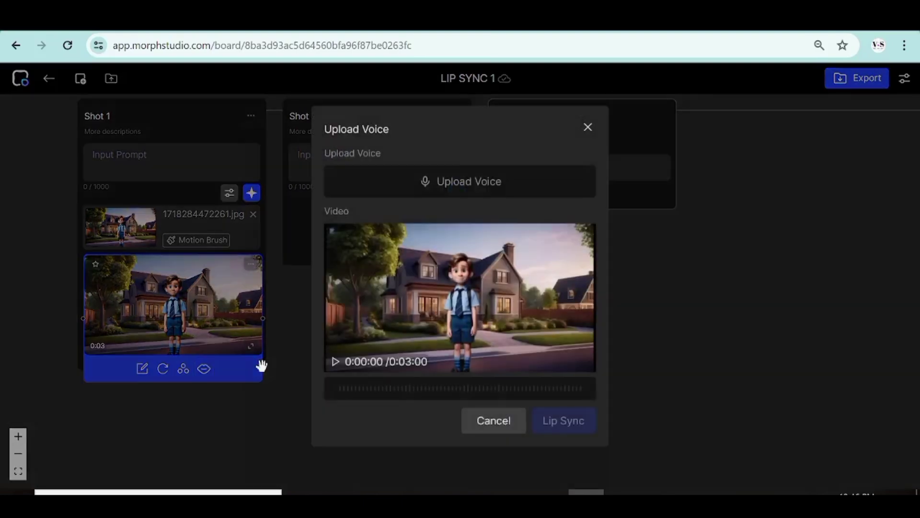
click(457, 182)
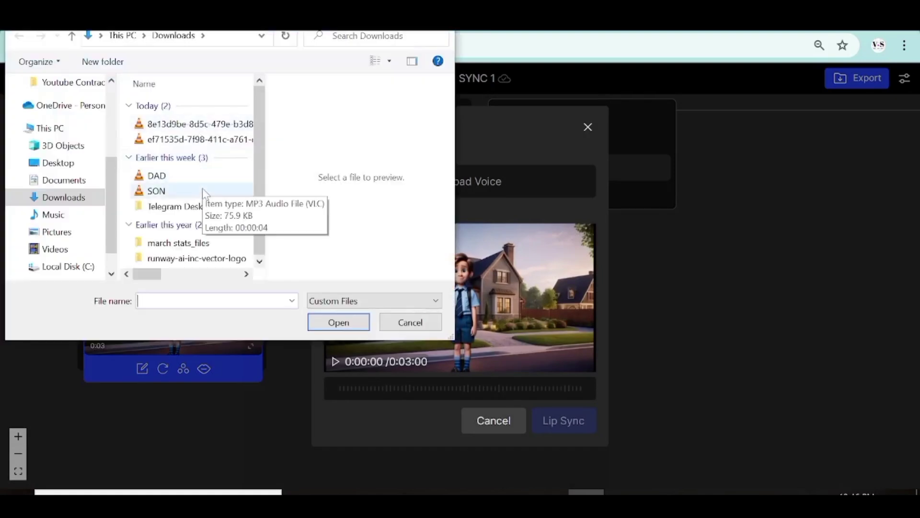
click(202, 190)
click(337, 323)
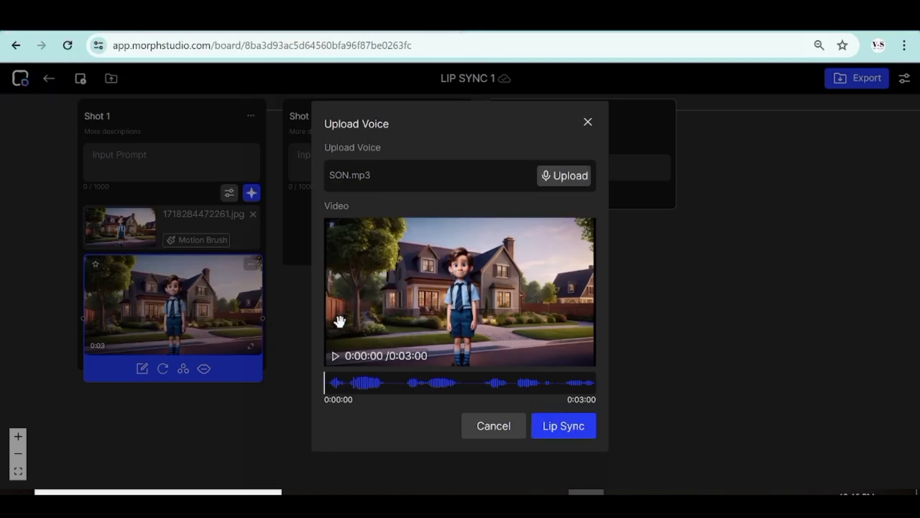
click(335, 357)
click(562, 430)
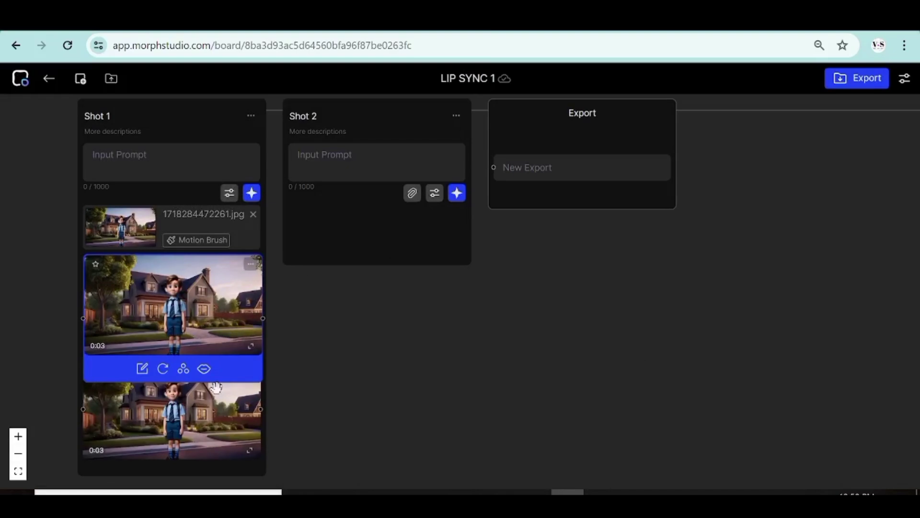
Step: Open the lip-synced clip of the boy in the large viewer and play it
click(177, 412)
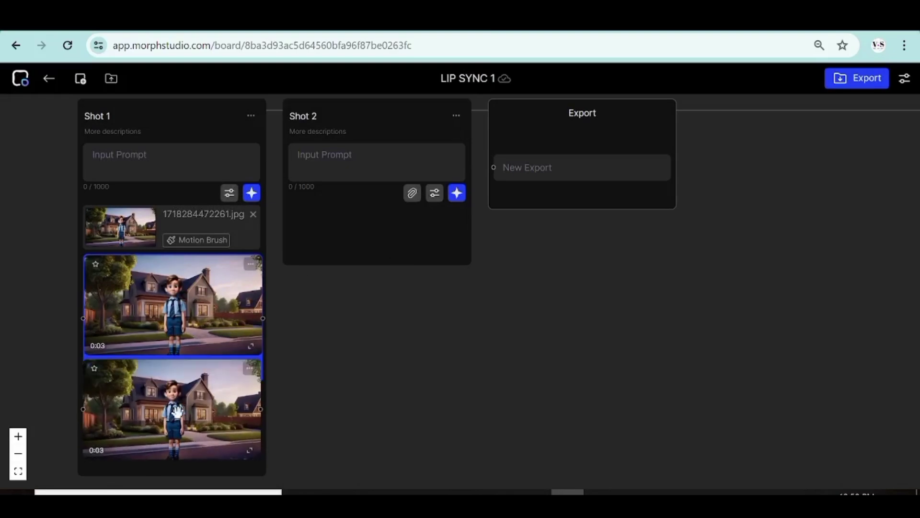
click(251, 452)
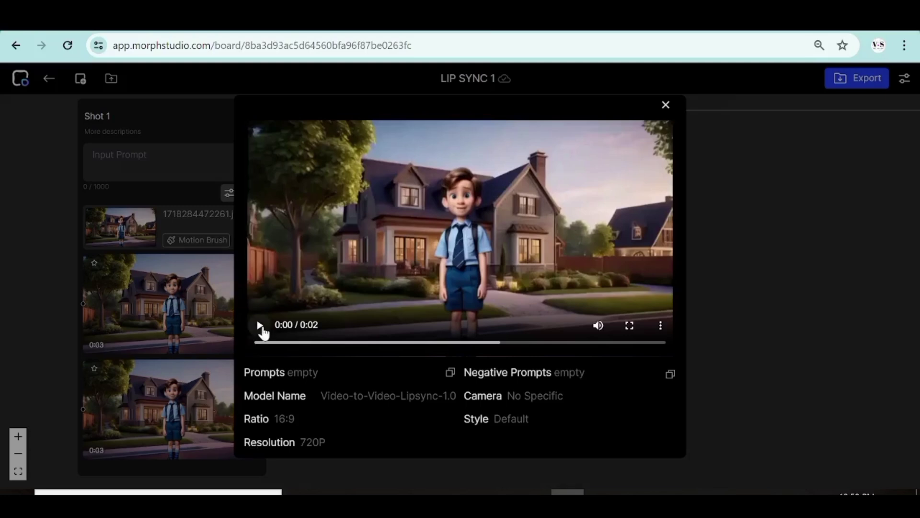
click(261, 327)
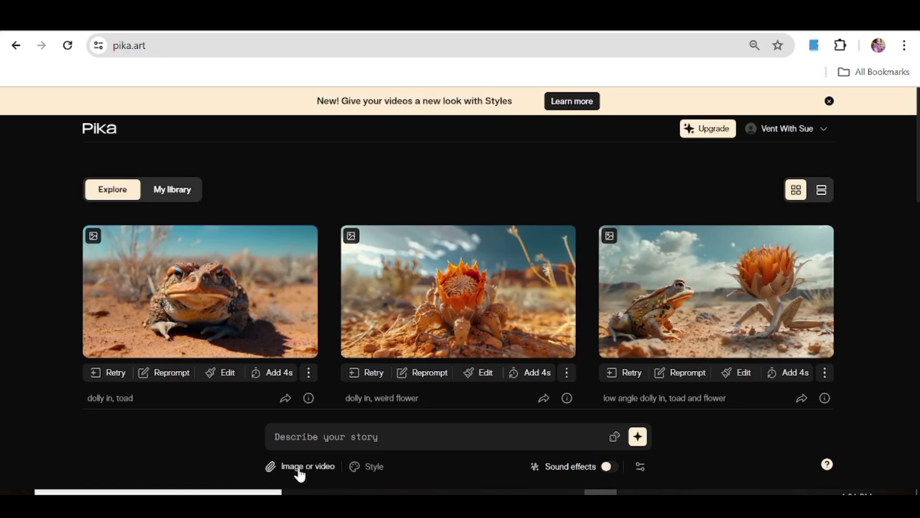
click(299, 467)
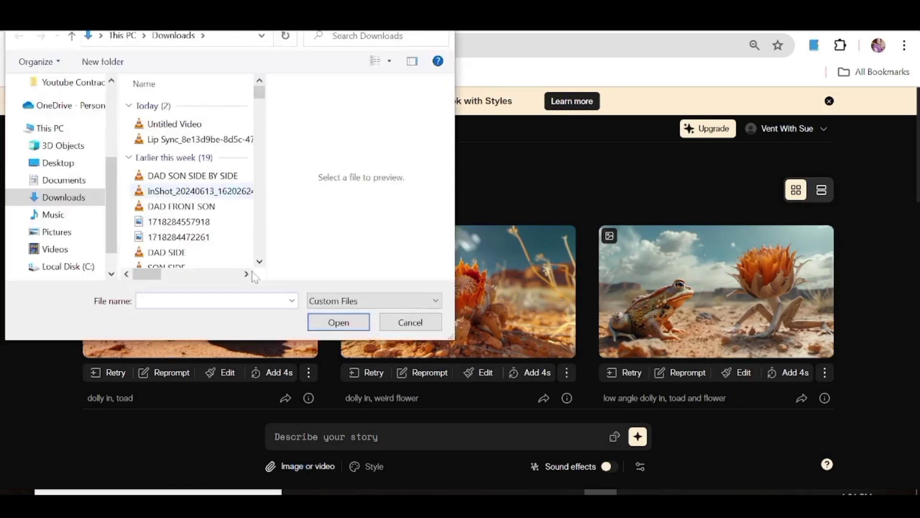
click(206, 239)
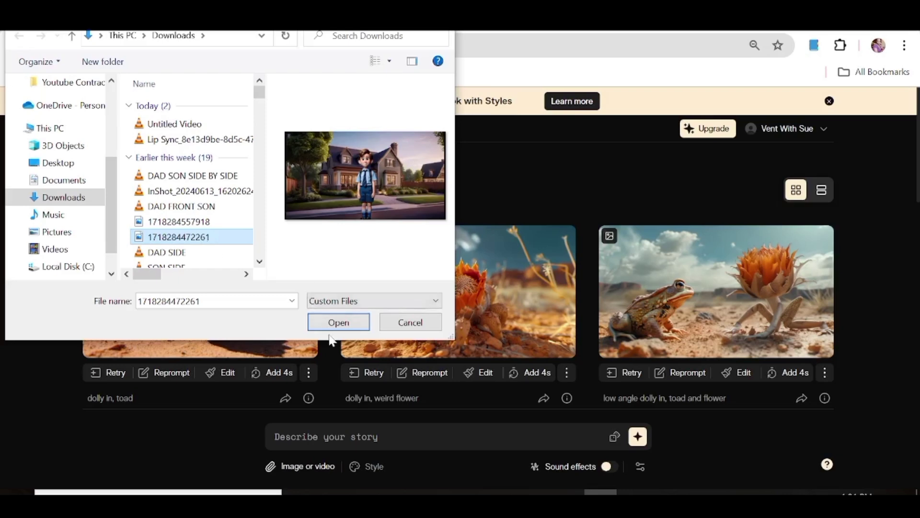
click(341, 322)
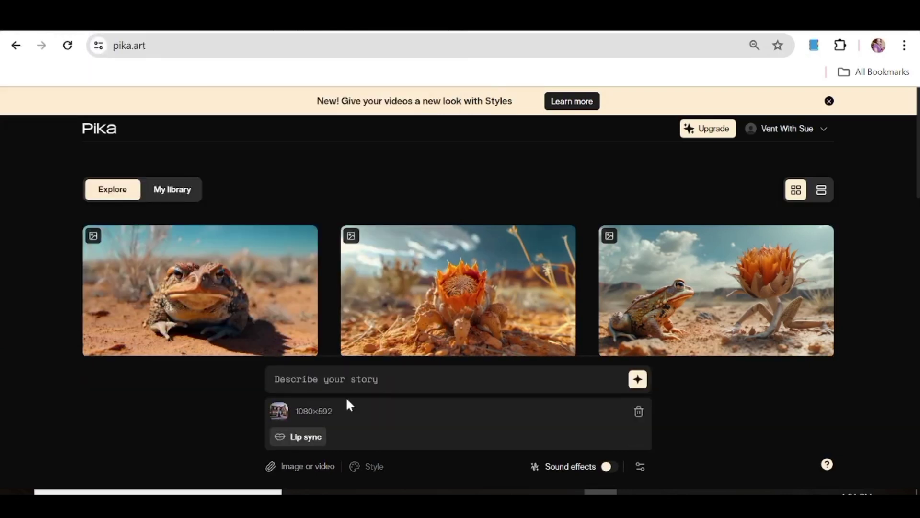
click(307, 437)
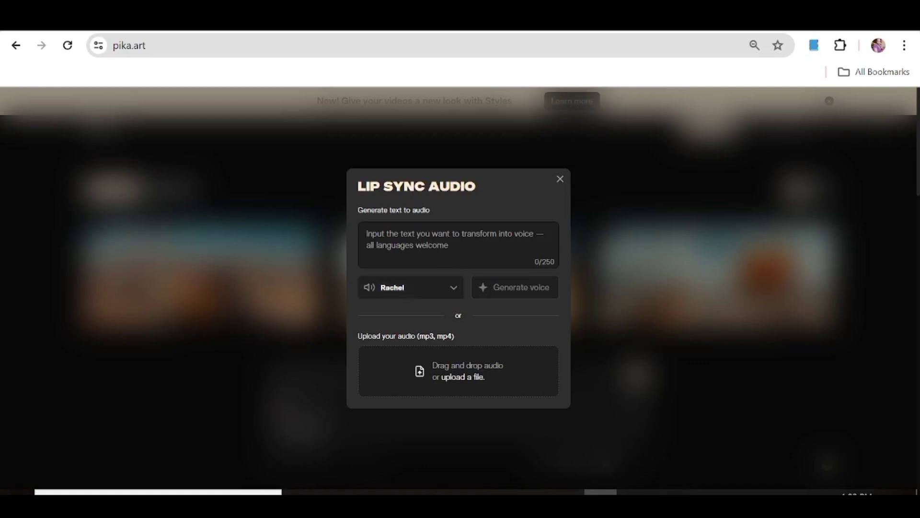
Step: Try the sample text "yjtg" as the text to turn into voice, and clear it again
text(y)
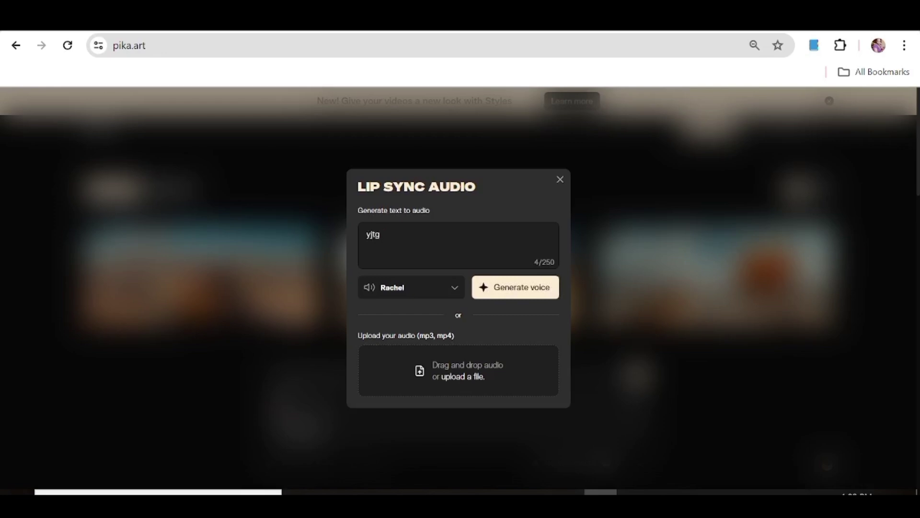
key(BackSpace)
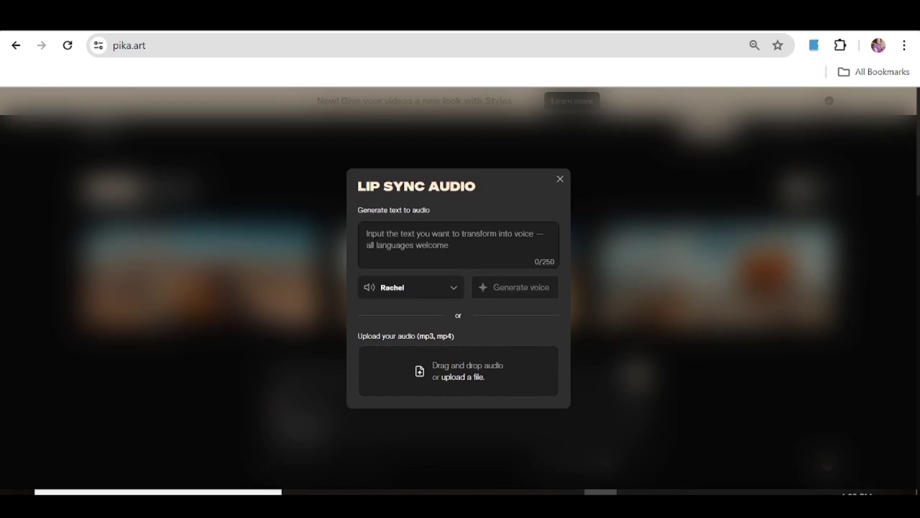
Step: Look through the voices offered for generating the lip sync audio from text
click(437, 293)
scroll(408, 329, down, 3)
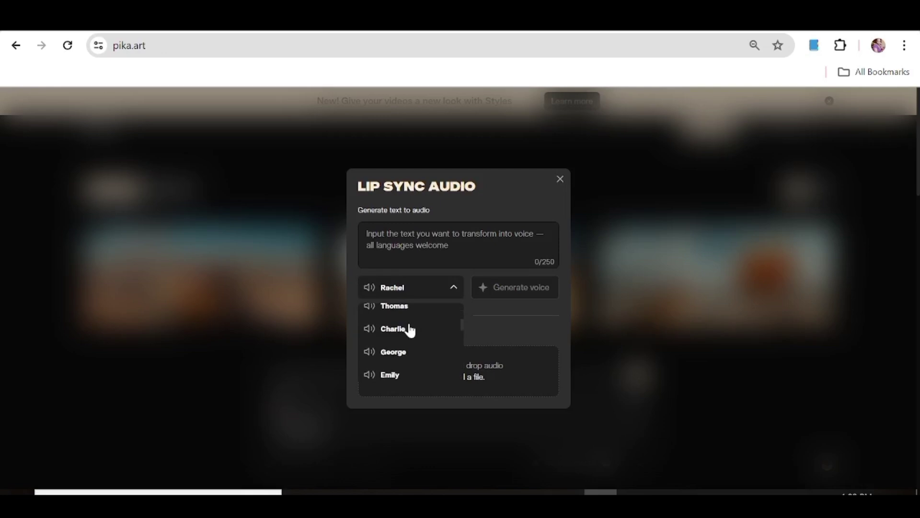
scroll(409, 330, down, 5)
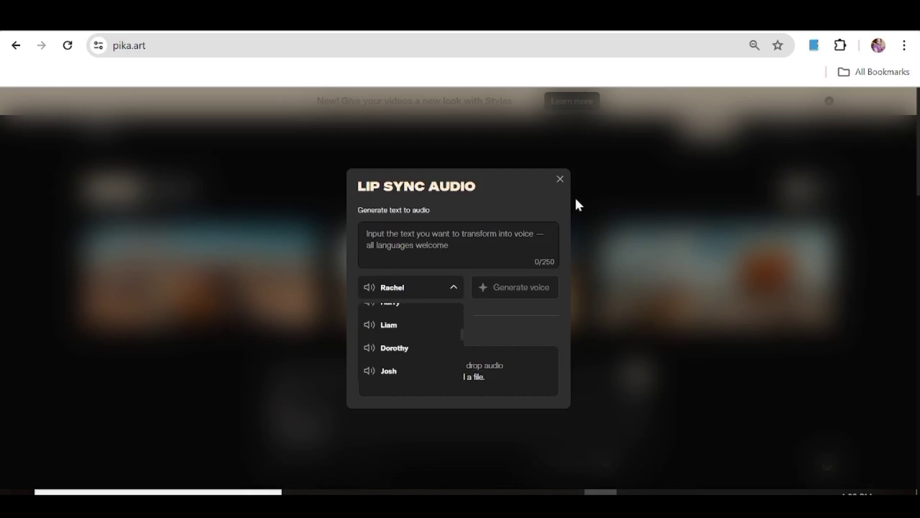
click(457, 289)
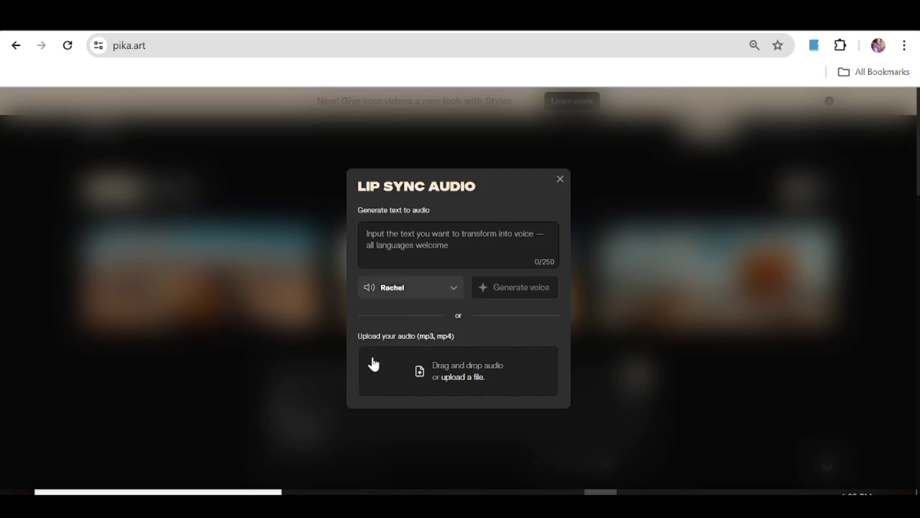
Step: Upload the SON audio file from Downloads, attach it to the boy image and generate the lip-synced video
click(469, 377)
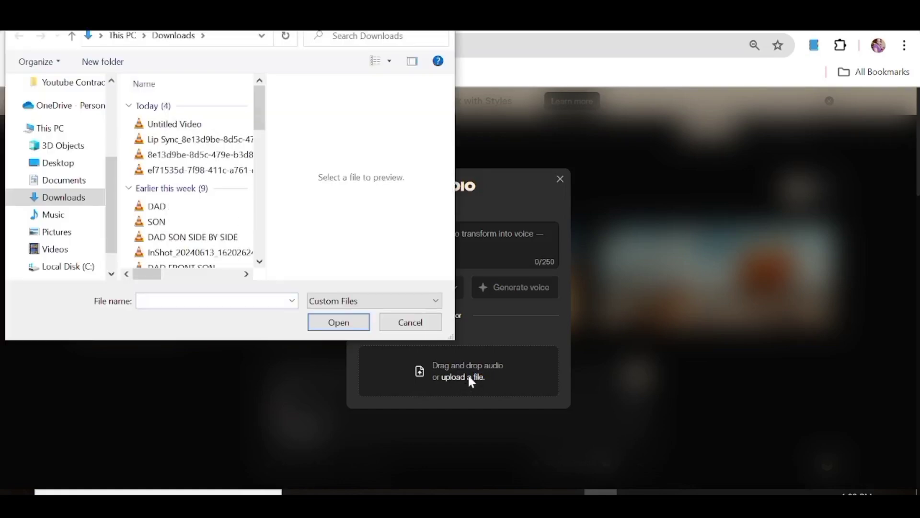
click(219, 223)
click(338, 322)
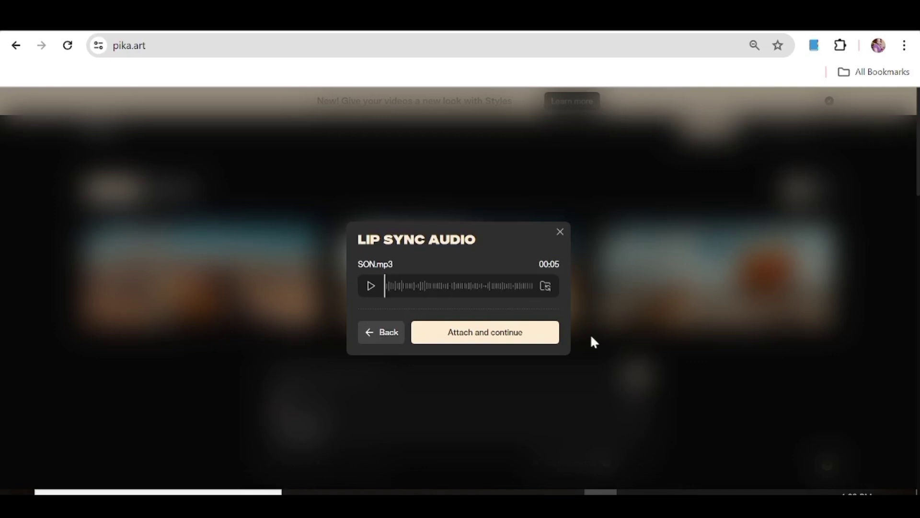
click(526, 334)
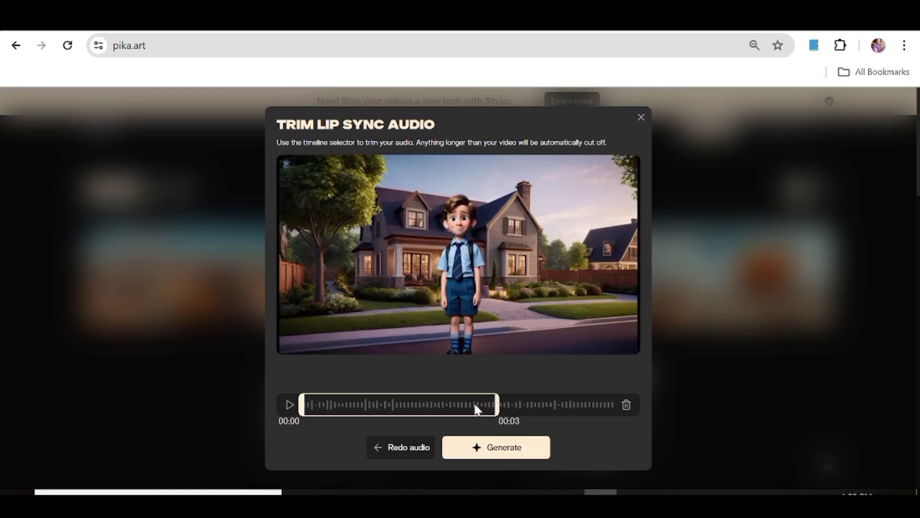
click(438, 405)
click(500, 451)
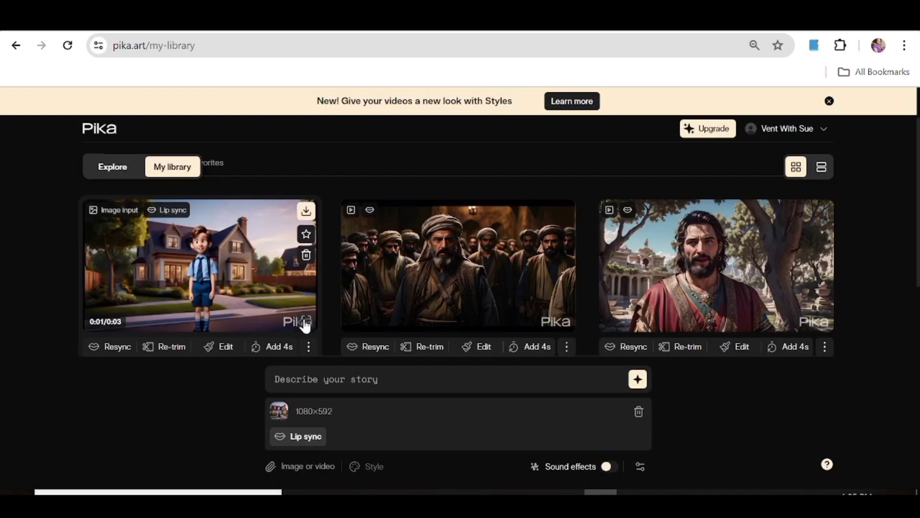
Step: Open the lip-synced boy clip from the library in the large viewer, watch it and mute its sound
click(303, 318)
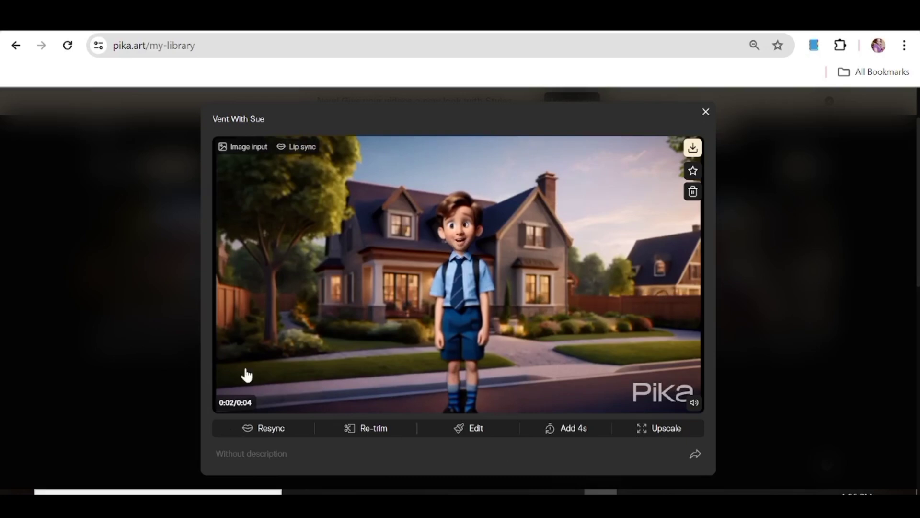
click(695, 404)
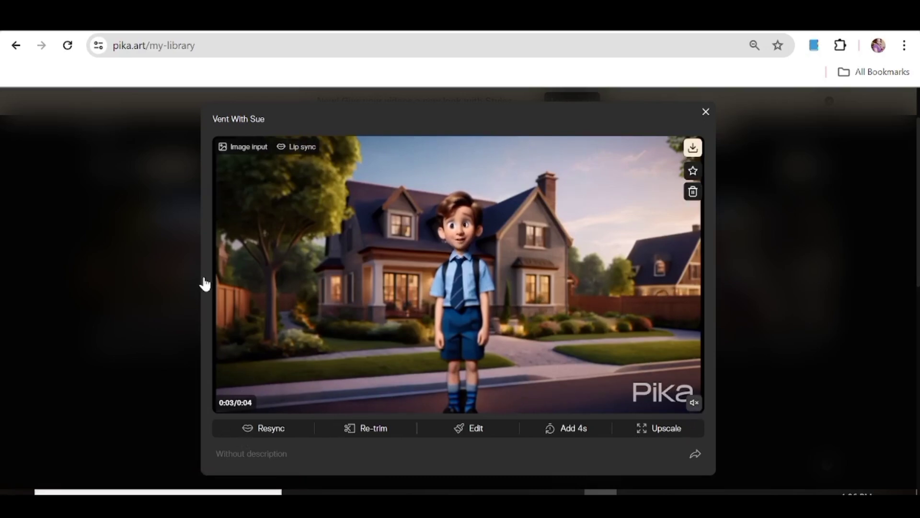